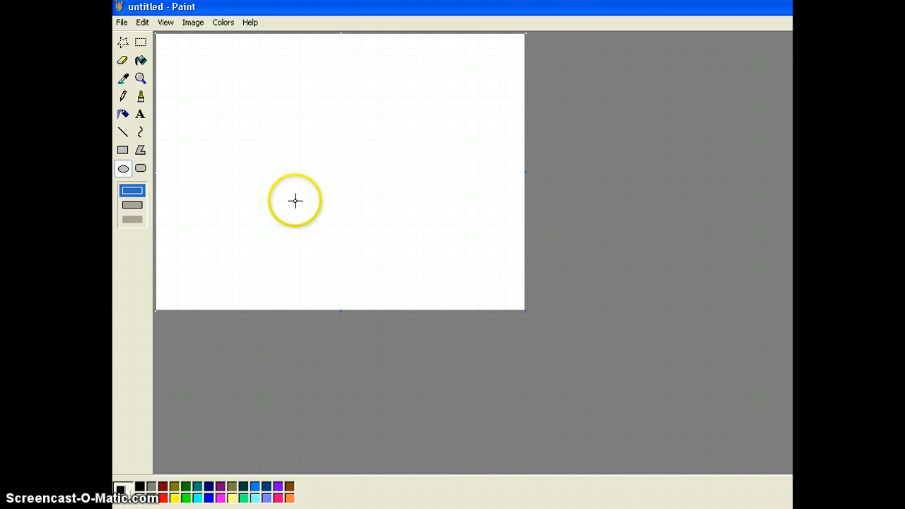
Draw a large outlined circle near the canvas's lower edge and a smaller ellipse resting on top of it as the snowman's body.
left_click(292, 201)
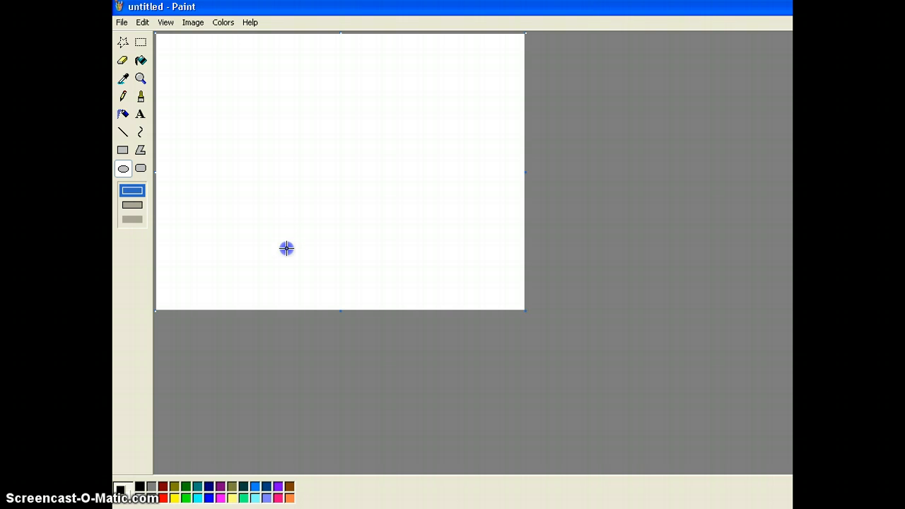
left_click_drag(286, 248, 397, 300)
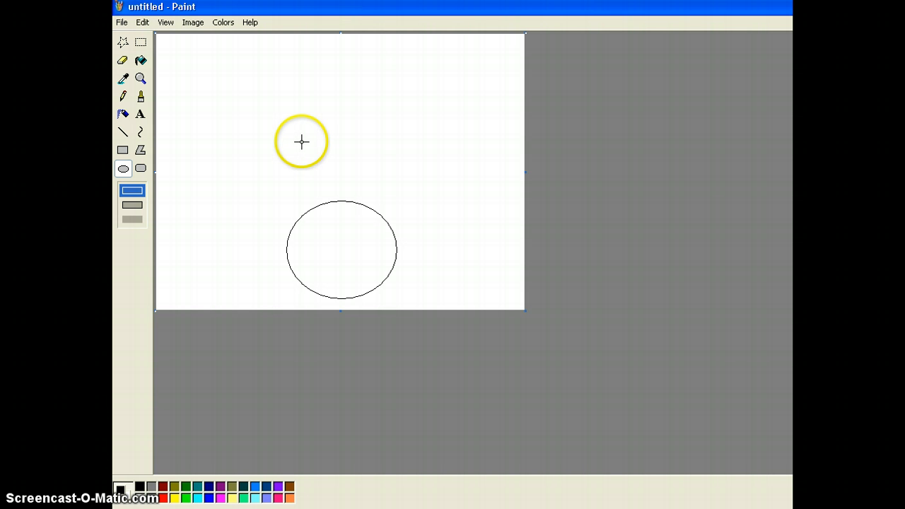
left_click_drag(301, 141, 386, 201)
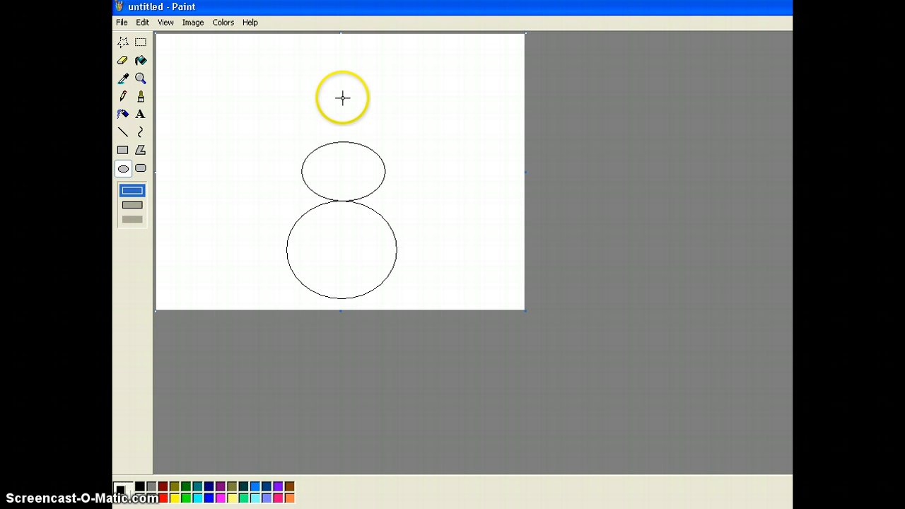
left_click_drag(343, 99, 383, 143)
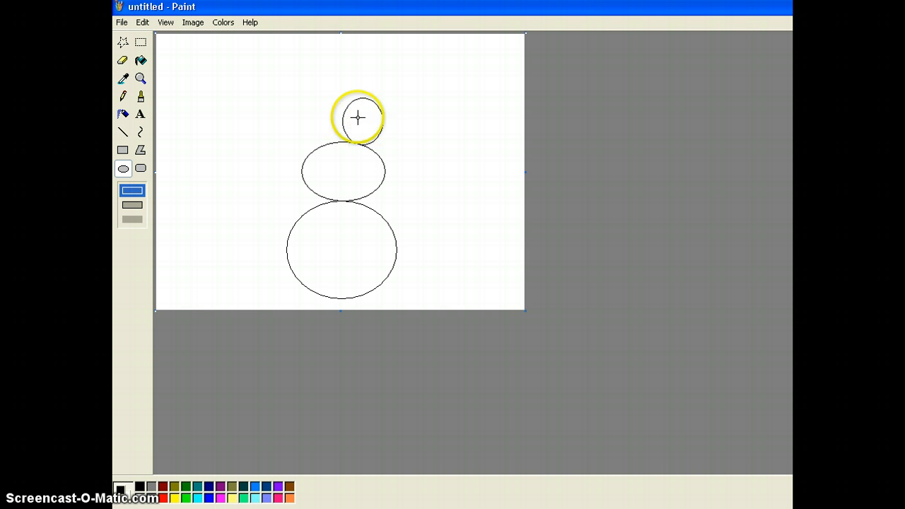
left_click(144, 22)
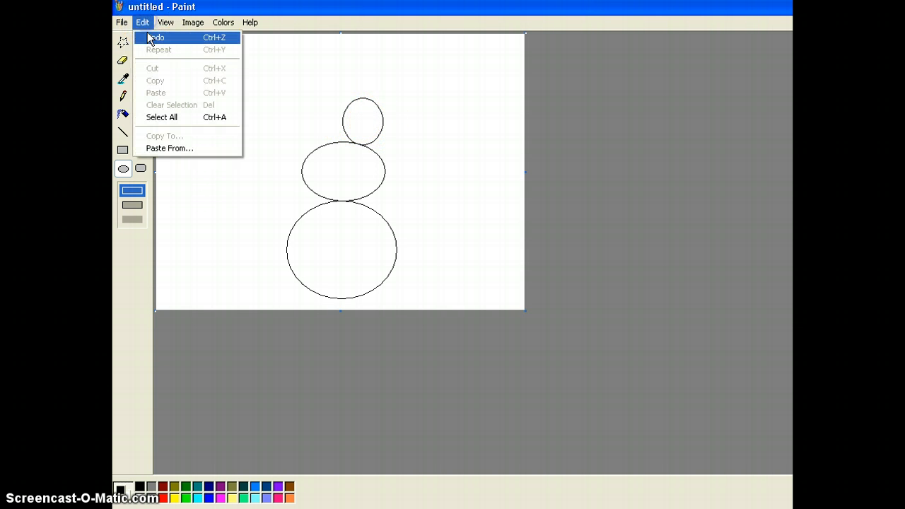
left_click(151, 37)
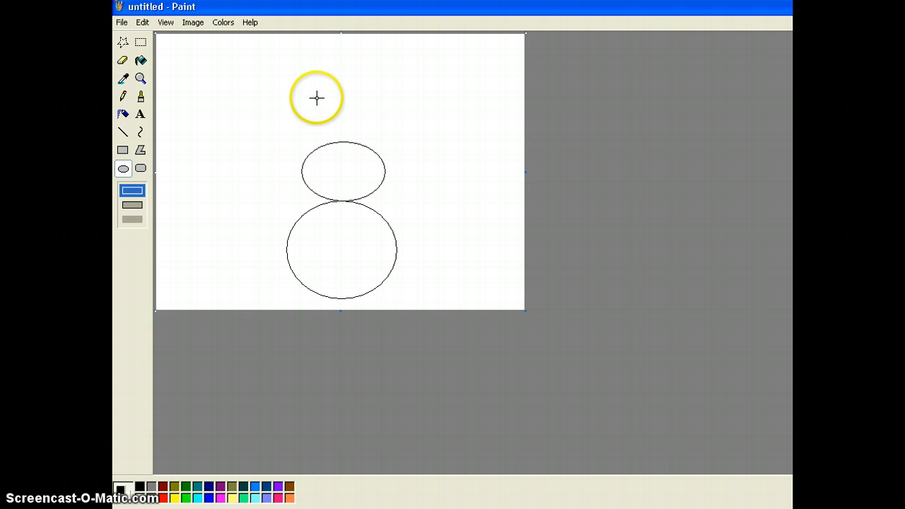
Draw a small outlined ellipse centred on top of the middle body ellipse as the snowman's head.
mouse_move(317, 99)
left_mouse_down()
mouse_move(369, 120)
mouse_move(370, 143)
left_mouse_up()
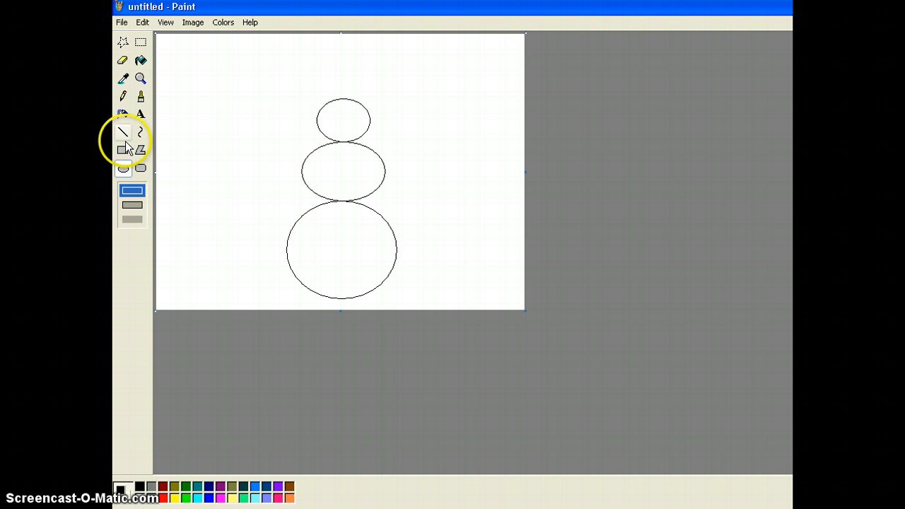
Brush a wavy black ground line from each canvas edge to the bottom circle, and erase the overshoot inside the circle.
left_click(147, 99)
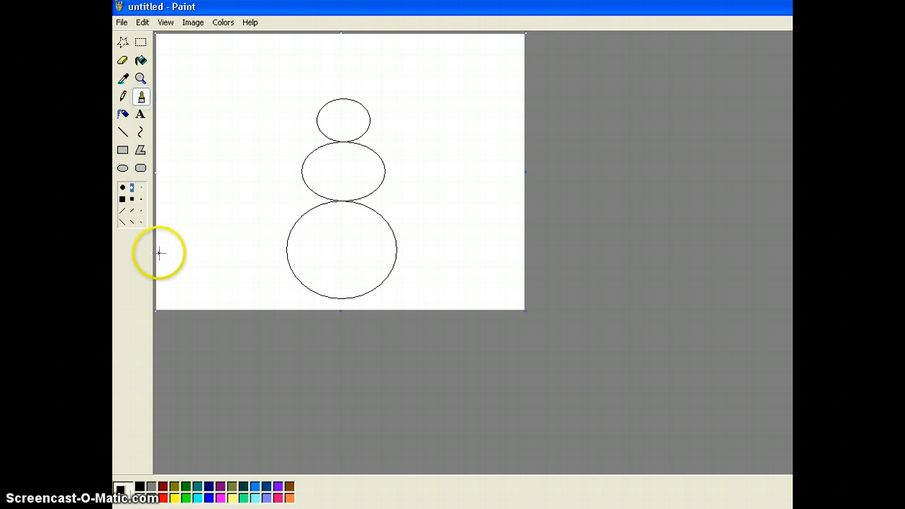
mouse_move(157, 255)
left_mouse_down()
mouse_move(233, 255)
mouse_move(275, 240)
mouse_move(295, 248)
left_mouse_up()
left_click_drag(397, 245, 530, 234)
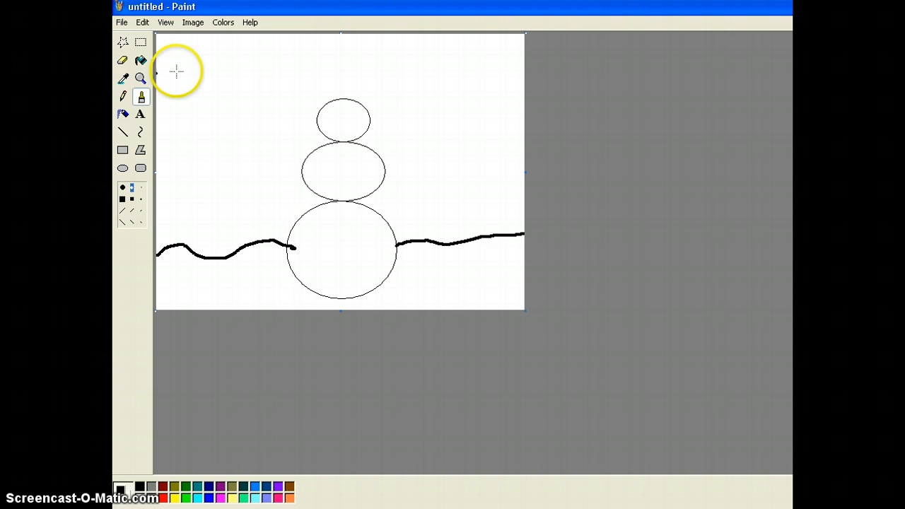
left_click(123, 61)
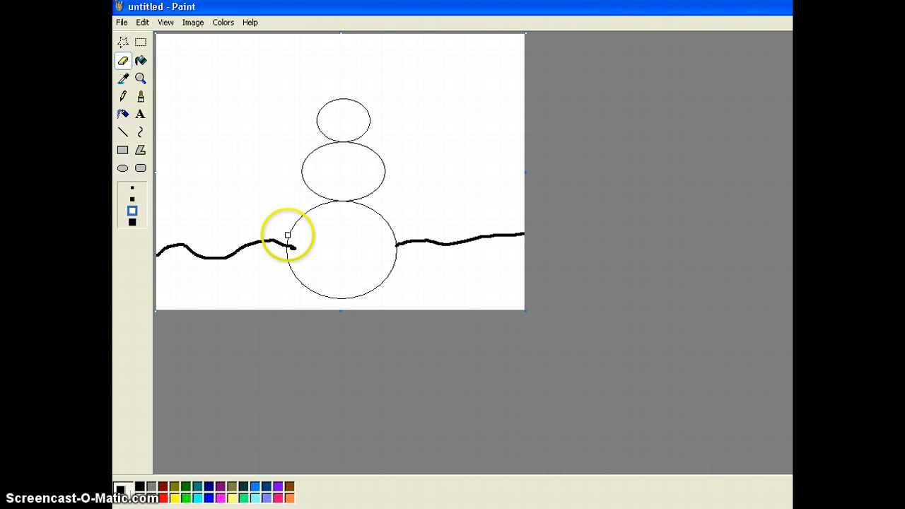
left_click(294, 248)
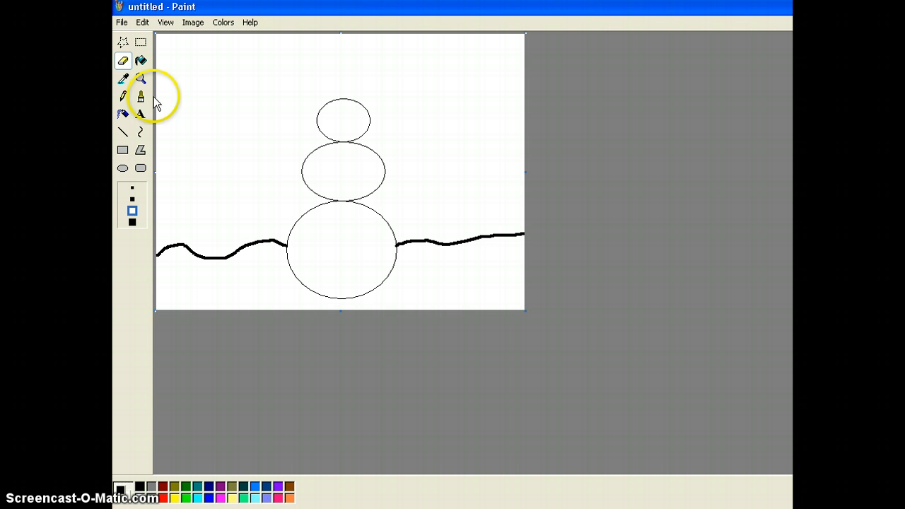
Draw a thin triangular carrot nose with straight lines, from the centre of the head down to its lower-right edge.
left_click(141, 79)
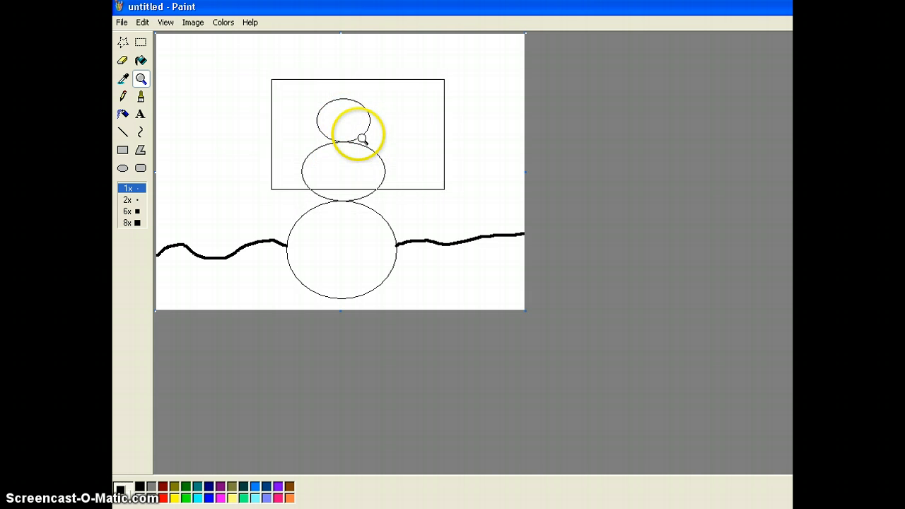
left_click(350, 130)
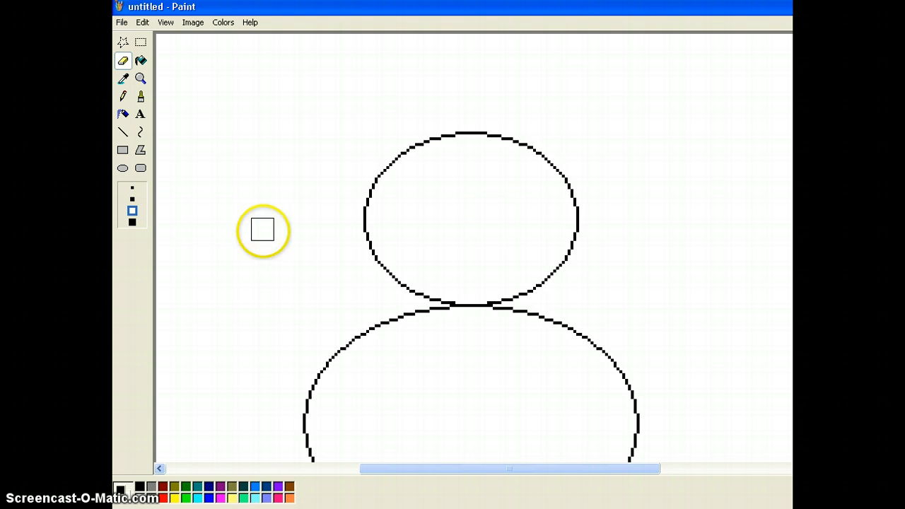
left_click(123, 132)
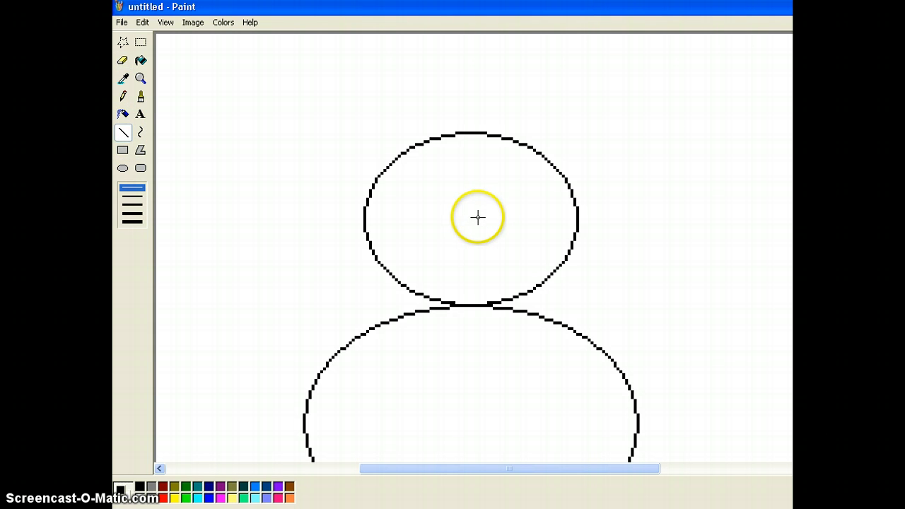
left_click_drag(479, 216, 542, 276)
left_click_drag(541, 276, 463, 243)
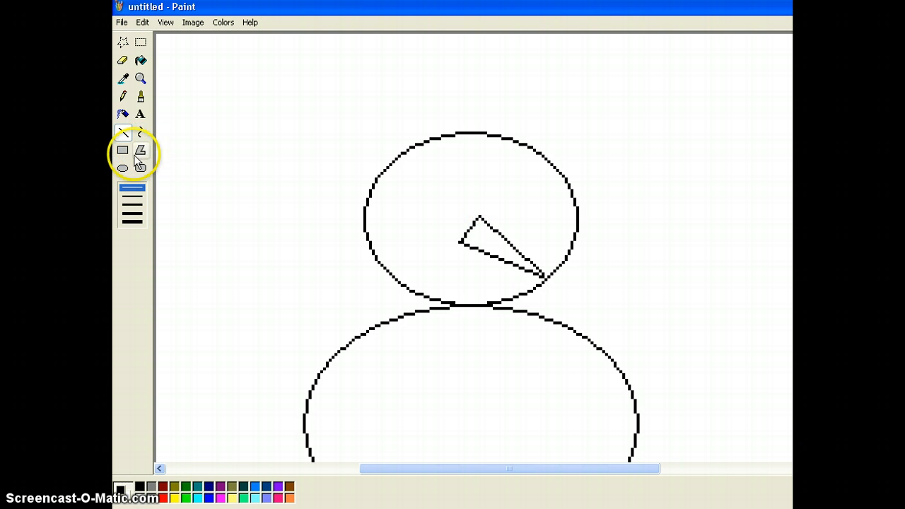
Paint two round black eyes above the nose with the Brush tool.
left_click(141, 97)
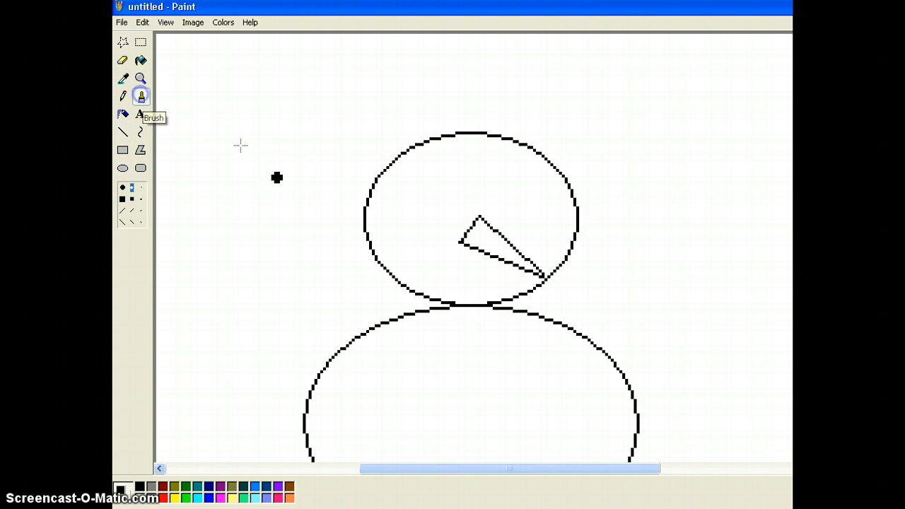
left_click(416, 187)
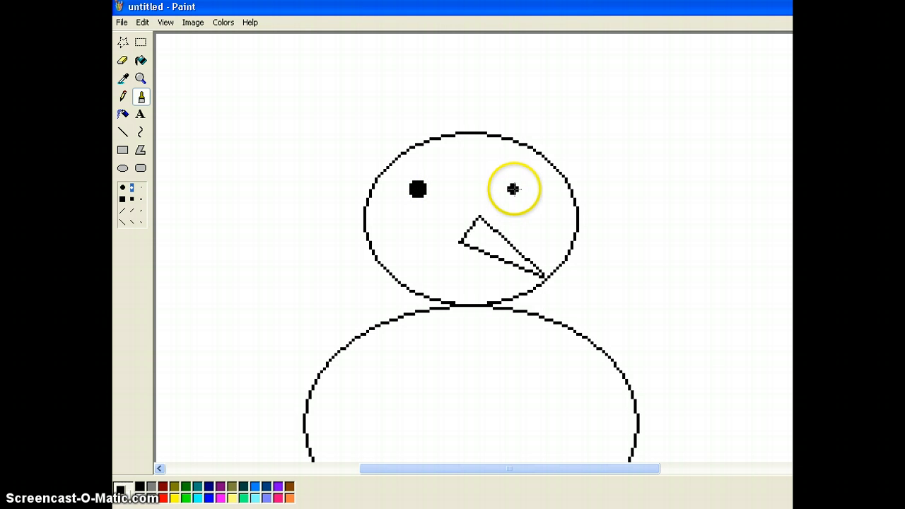
left_click(514, 189)
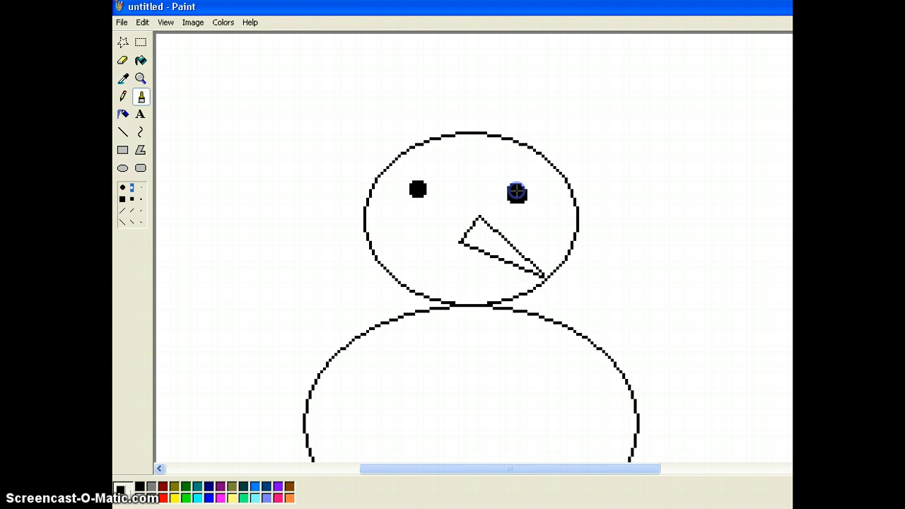
Paint a curved smile of black brush dots below the nose, and undo the stray last dot near the nose tip.
left_click(406, 259)
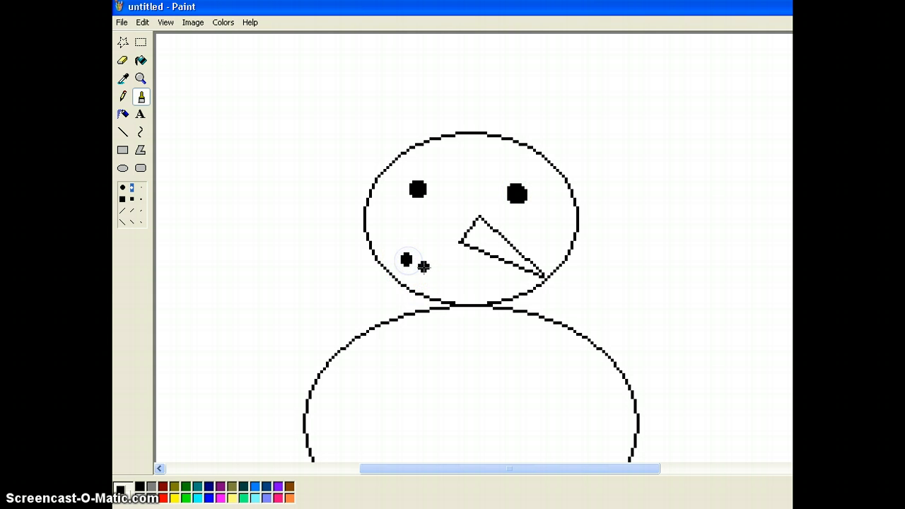
left_click(441, 275)
left_click(459, 275)
left_click(477, 275)
left_click(500, 275)
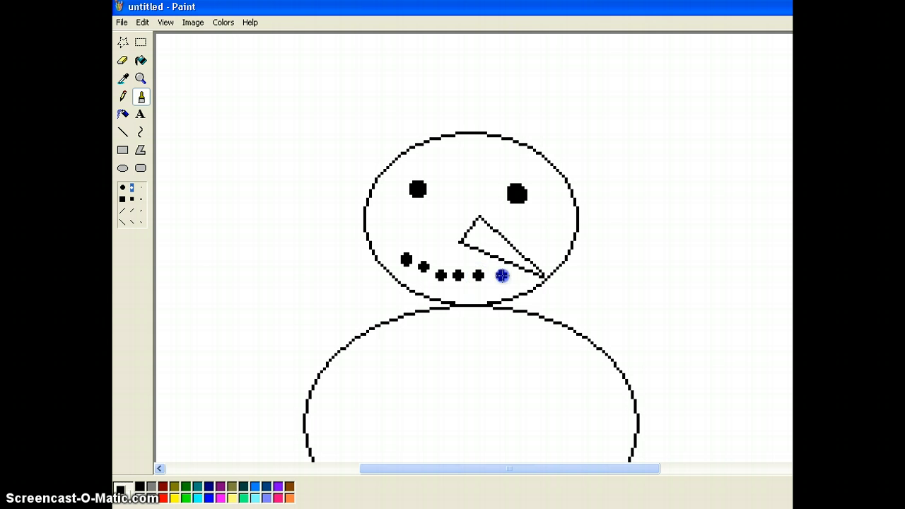
left_click(539, 252)
left_click(520, 271)
left_click(520, 278)
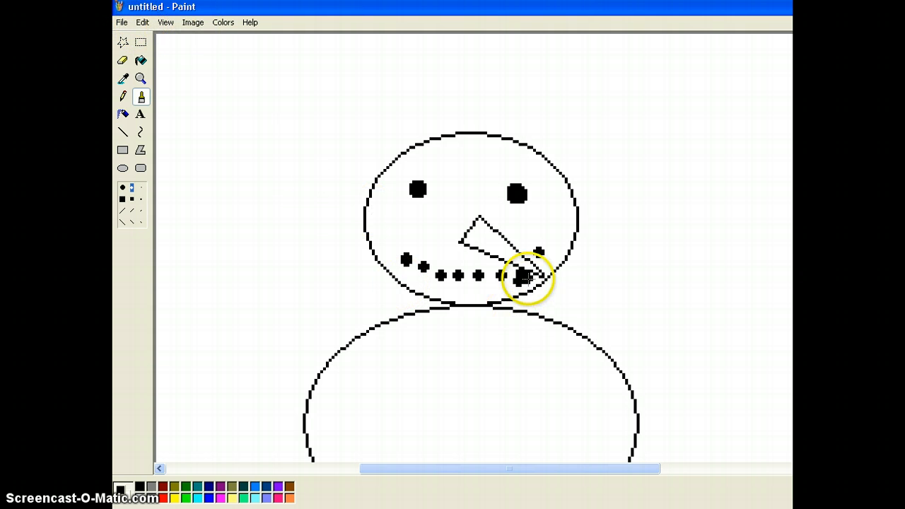
left_click(142, 22)
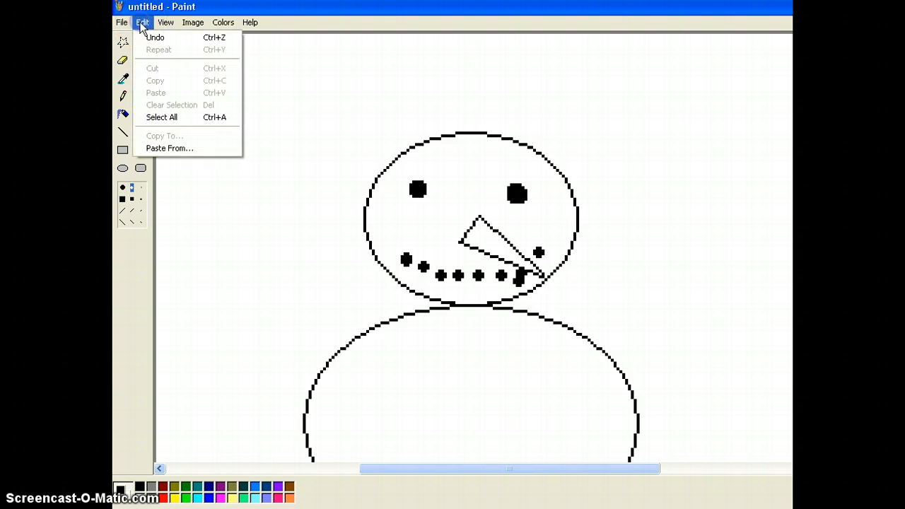
left_click(151, 36)
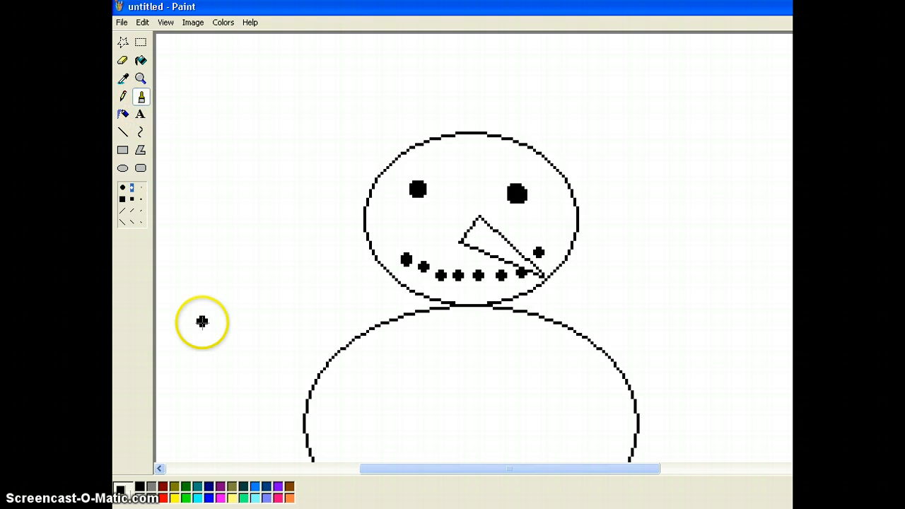
Brush a red outline of a floppy hat over the top of the head, with its tip drooping to the right.
left_click(164, 498)
left_click(179, 111)
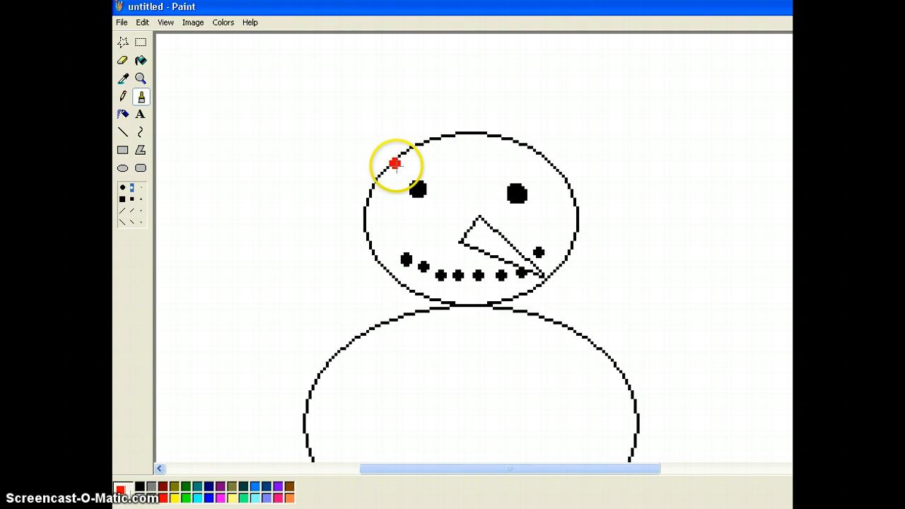
mouse_move(395, 162)
left_mouse_down()
mouse_move(432, 101)
mouse_move(465, 78)
mouse_move(564, 61)
mouse_move(644, 75)
mouse_move(743, 196)
mouse_move(671, 151)
mouse_move(617, 151)
mouse_move(563, 136)
mouse_move(542, 160)
mouse_move(429, 169)
left_mouse_up()
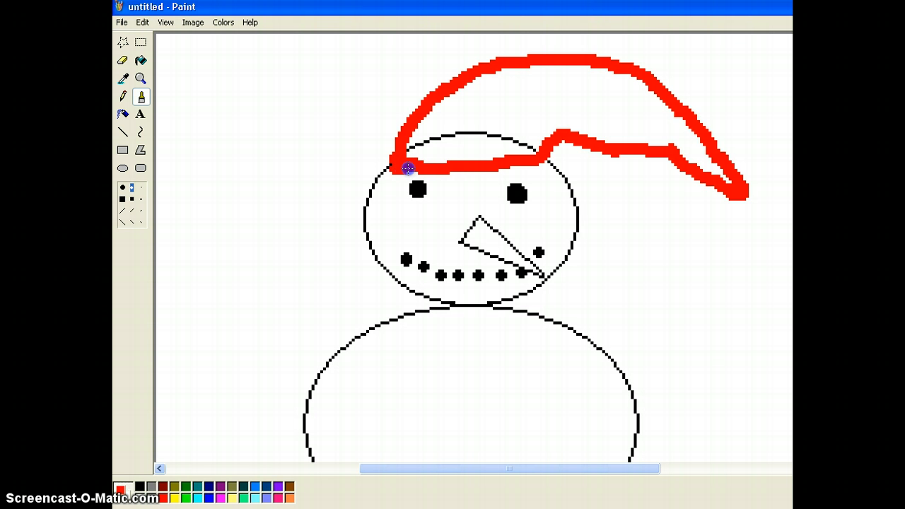
left_click(322, 136)
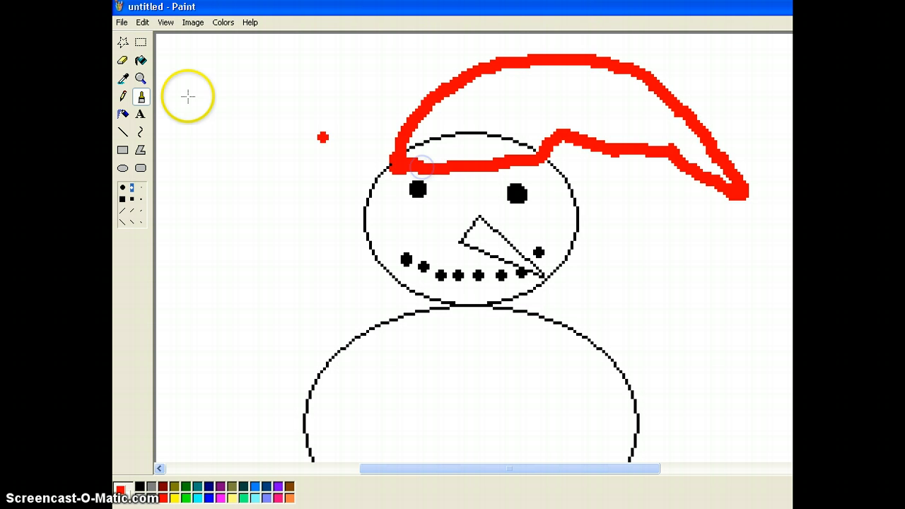
Fill both areas of the hat with red and brush red over the head outline showing through it.
left_click(141, 60)
left_click(461, 143)
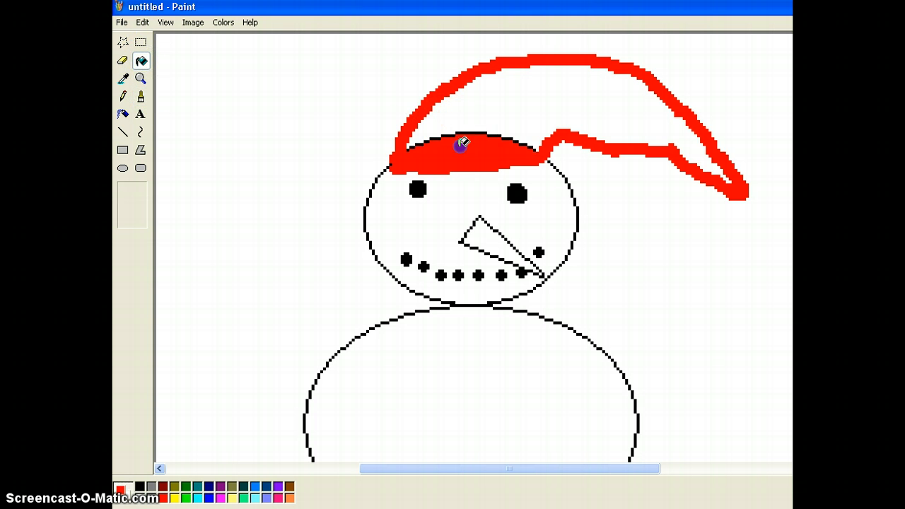
left_click(515, 111)
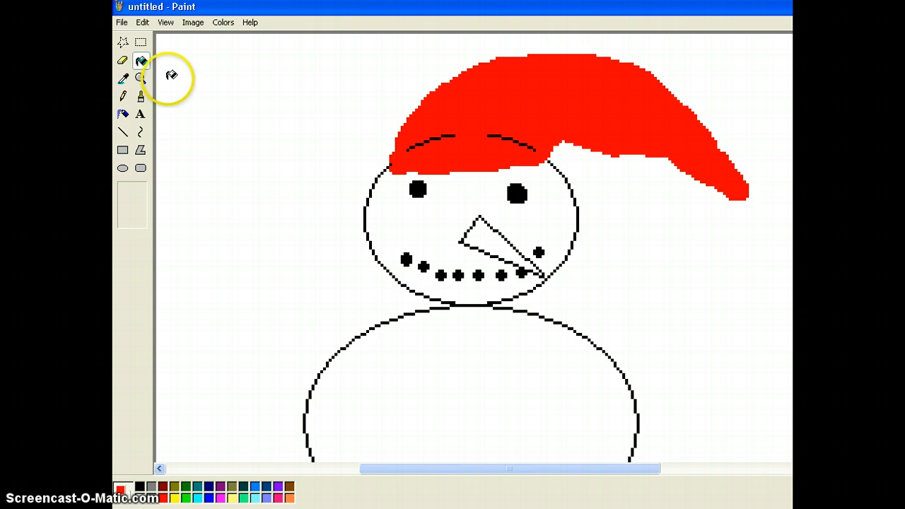
left_click(141, 96)
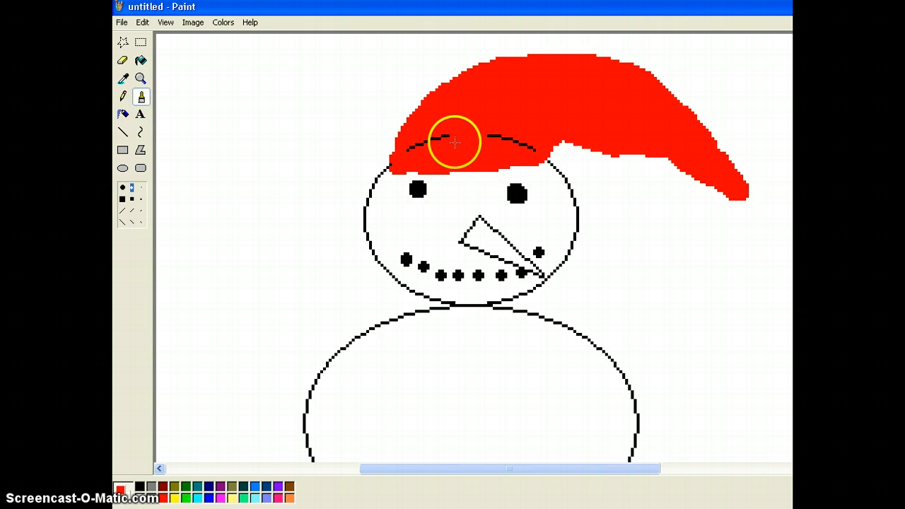
left_click_drag(454, 142, 410, 156)
left_click_drag(478, 135, 535, 146)
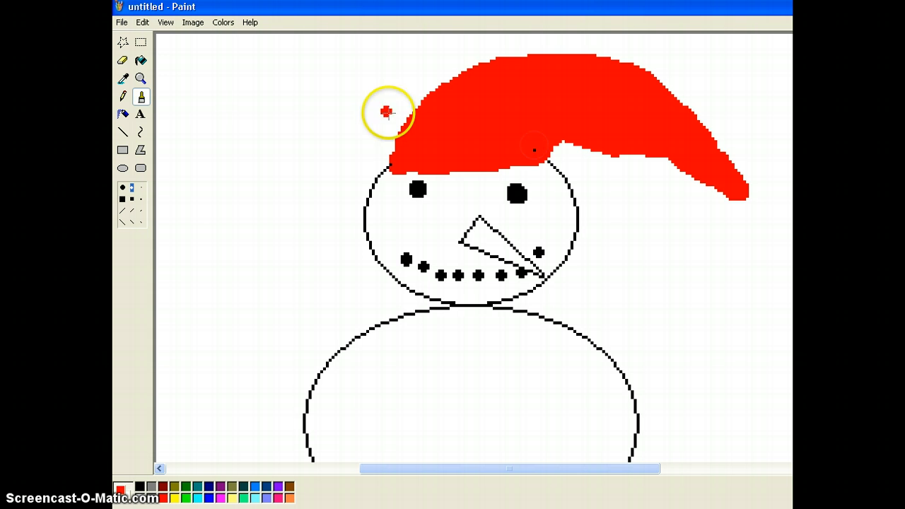
Fill the triangular carrot nose with orange.
left_click(143, 62)
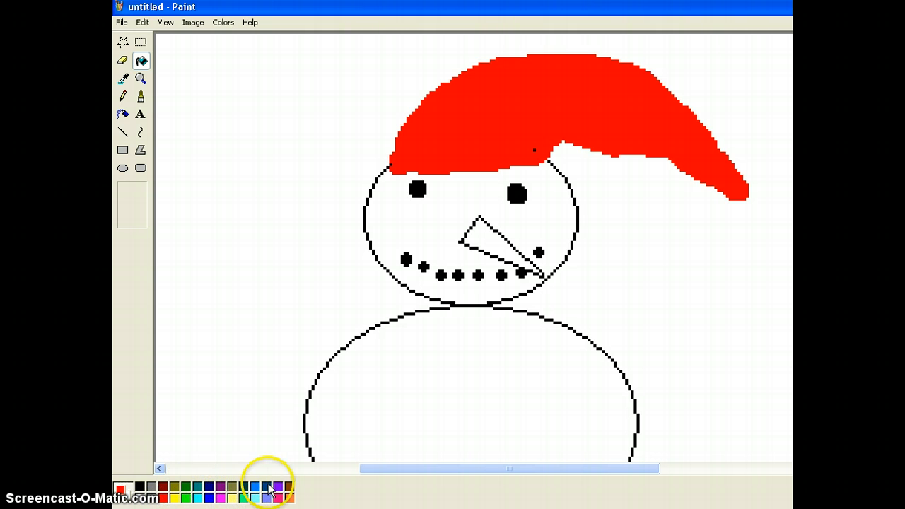
left_click(289, 498)
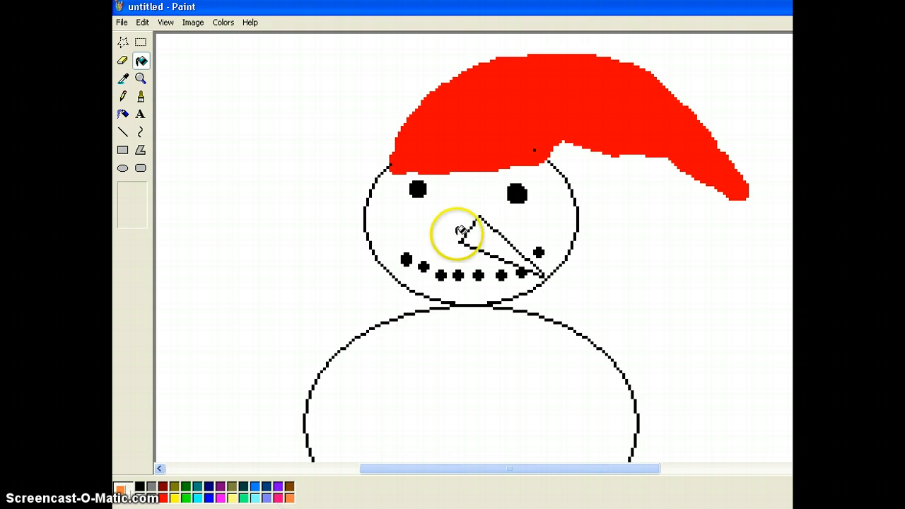
left_click(480, 227)
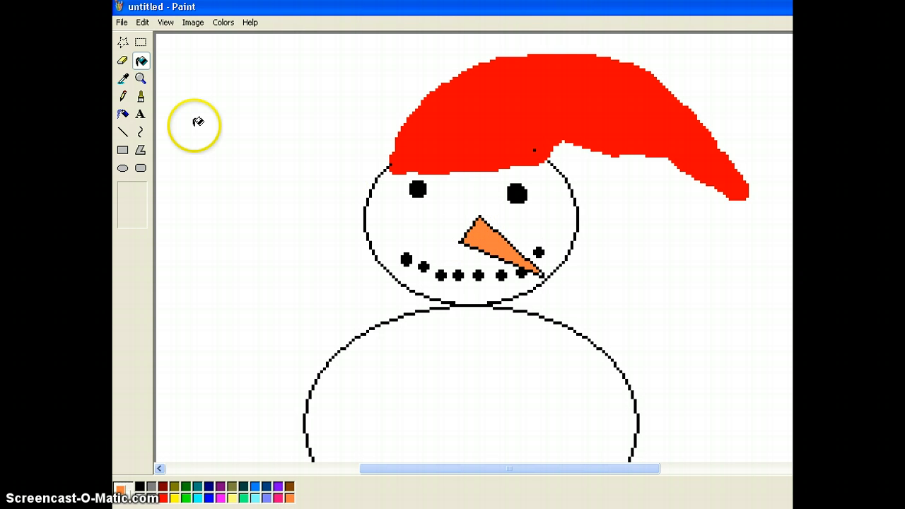
left_click(141, 79)
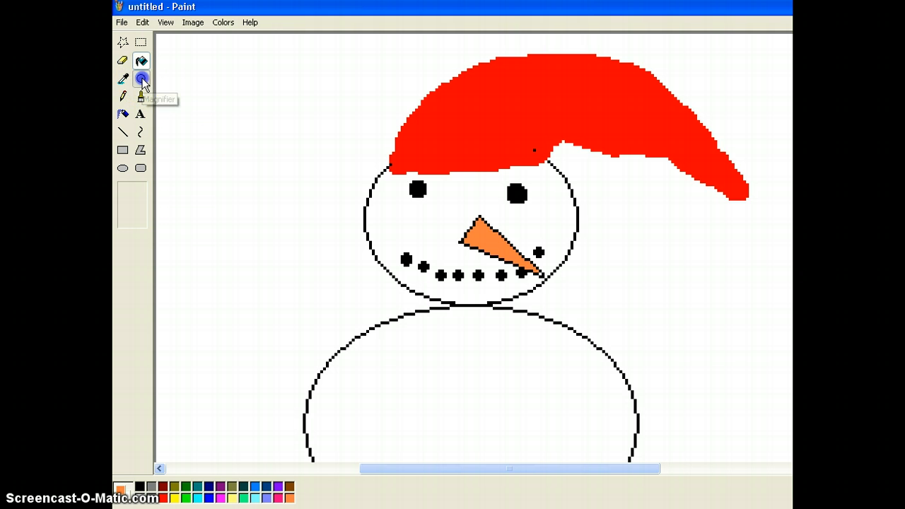
left_click(245, 116)
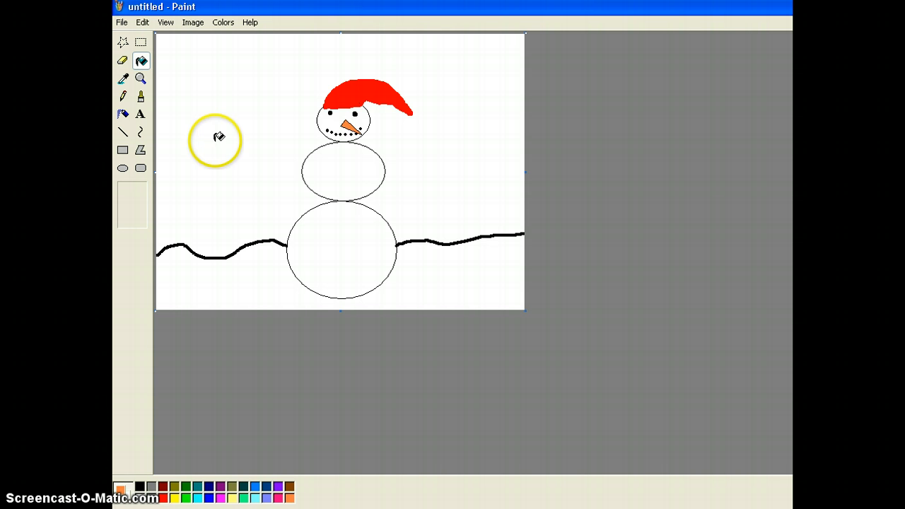
Brush black stick arms with fingers on both sides of the snowman's middle ball and a vertical row of four button dots down its centre.
left_click(140, 97)
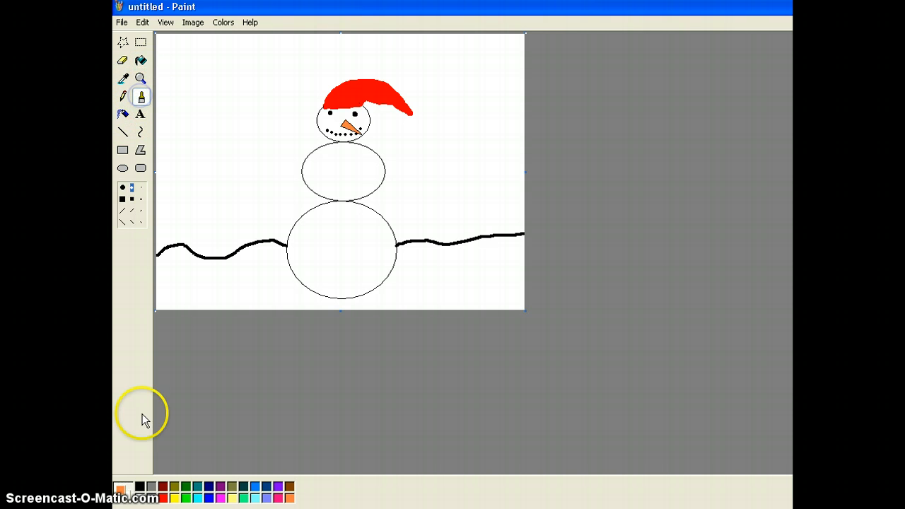
left_click(140, 486)
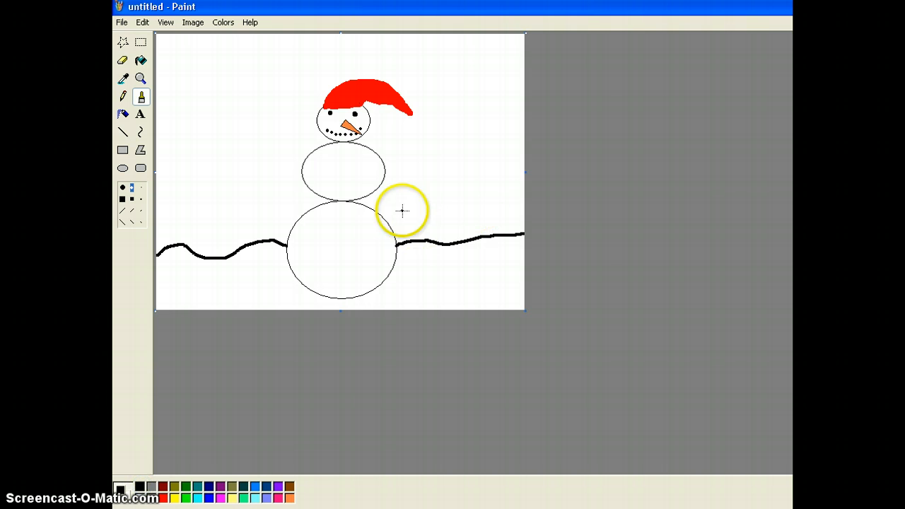
mouse_move(385, 165)
left_mouse_down()
mouse_move(437, 160)
mouse_move(438, 137)
left_mouse_up()
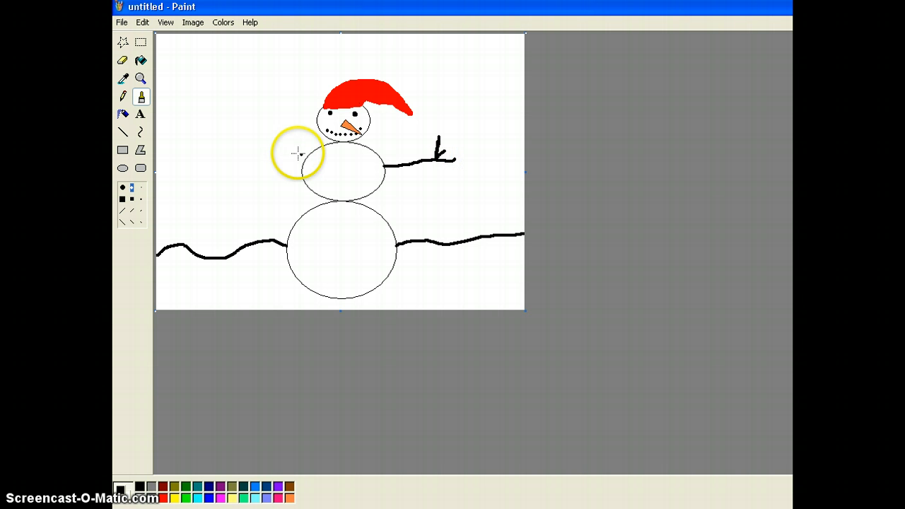
left_click_drag(304, 157, 295, 153)
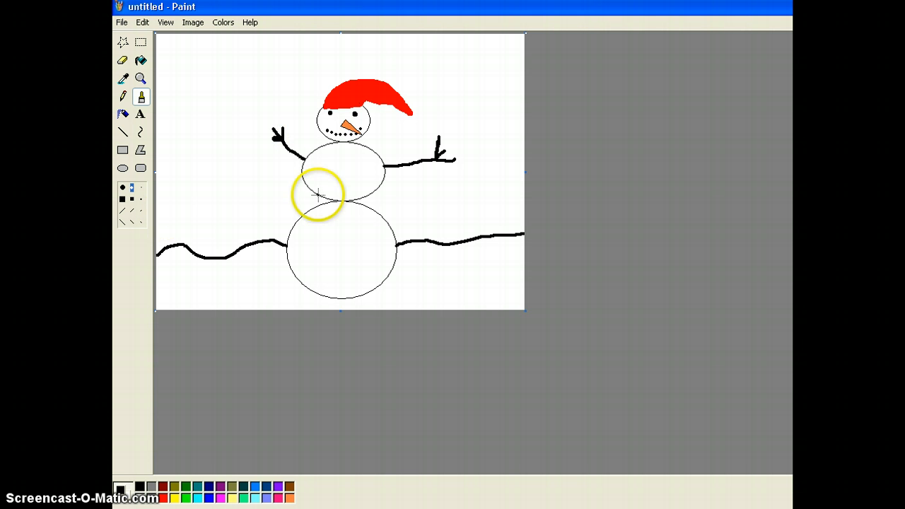
left_click(344, 153)
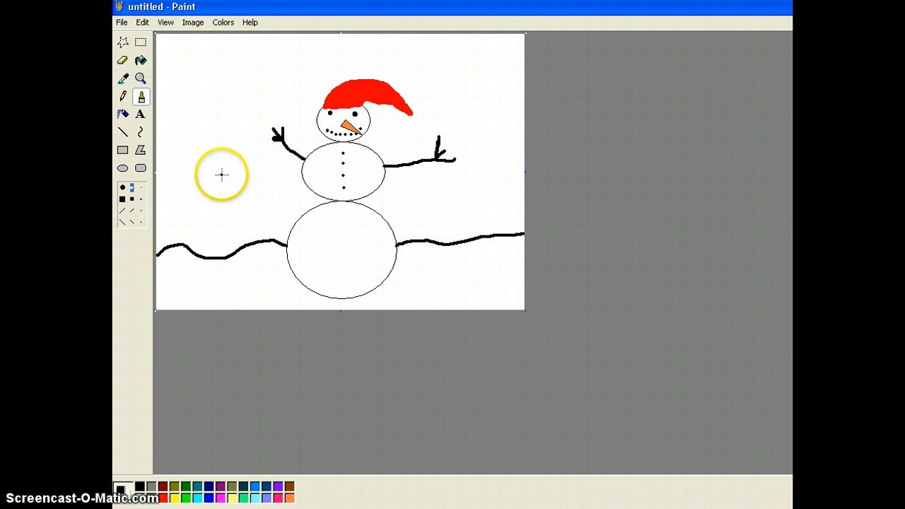
Draw a narrow upright brown rectangle as a tree trunk on the snow line left of the snowman and fill it with brown.
left_click(123, 151)
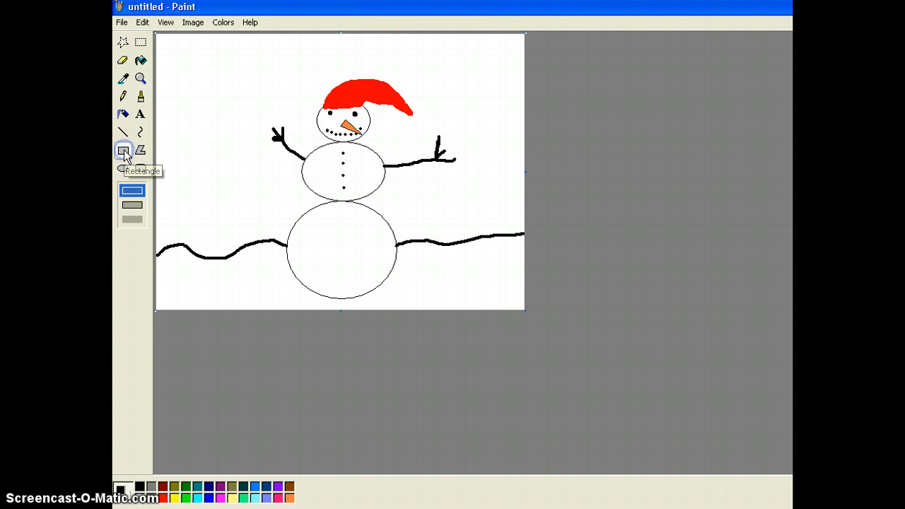
left_click(289, 486)
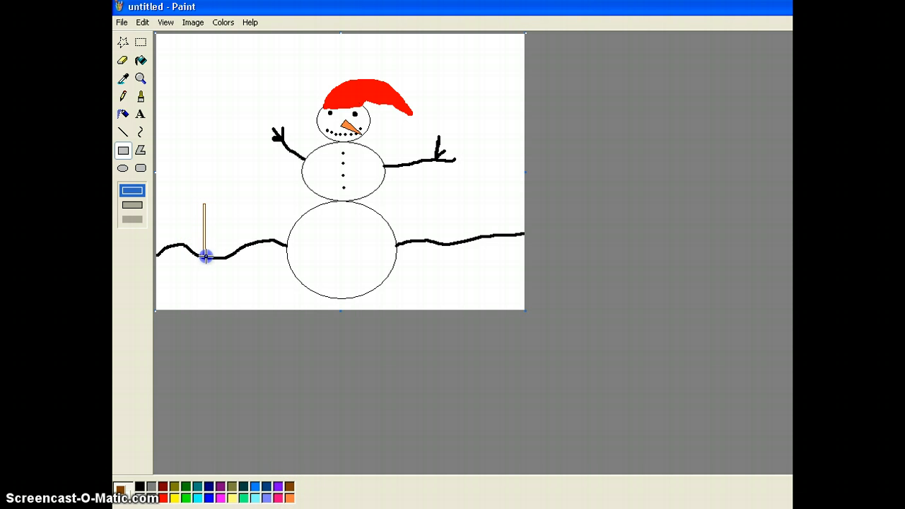
left_click_drag(205, 257, 223, 259)
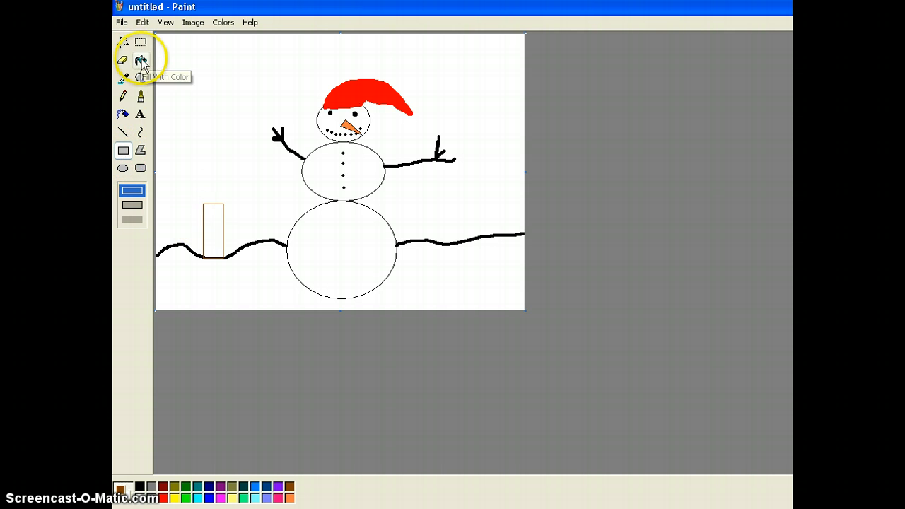
left_click(140, 60)
left_click(218, 218)
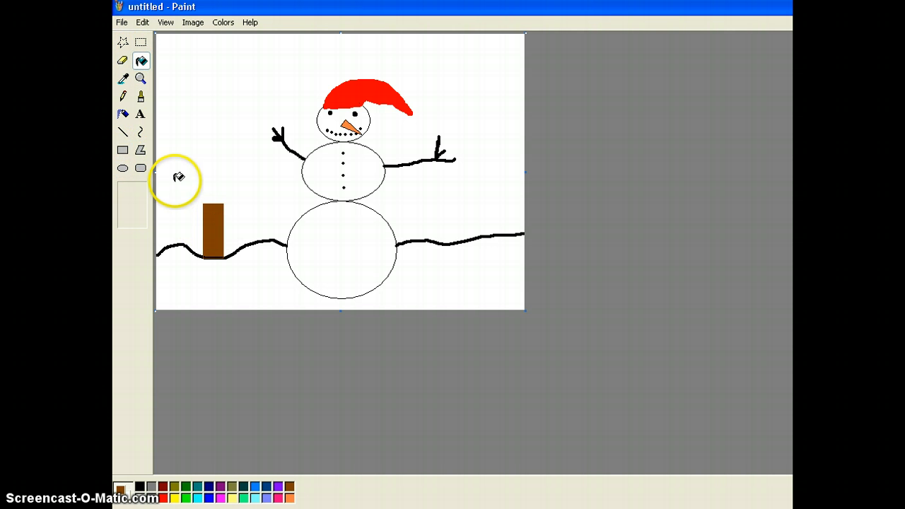
Pencil a closed dark green triangular treetop above the brown trunk and fill it with the same green.
left_click(123, 97)
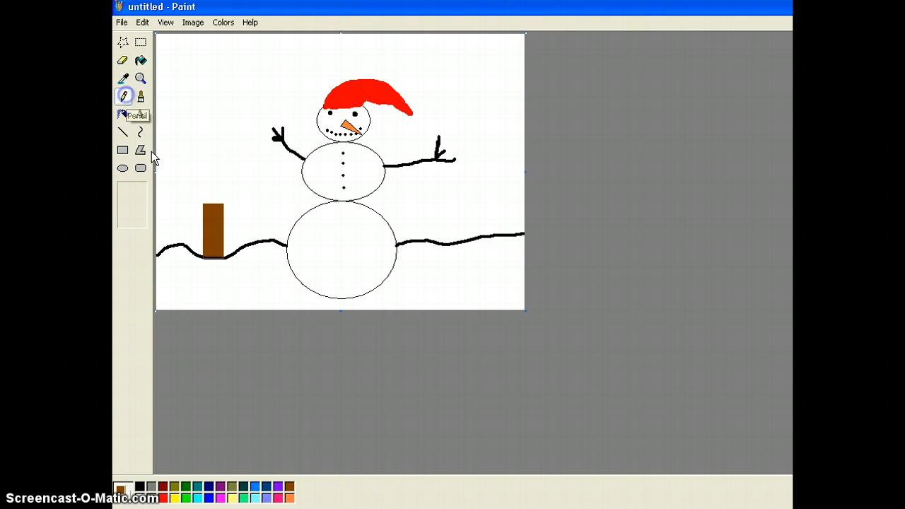
left_click(185, 486)
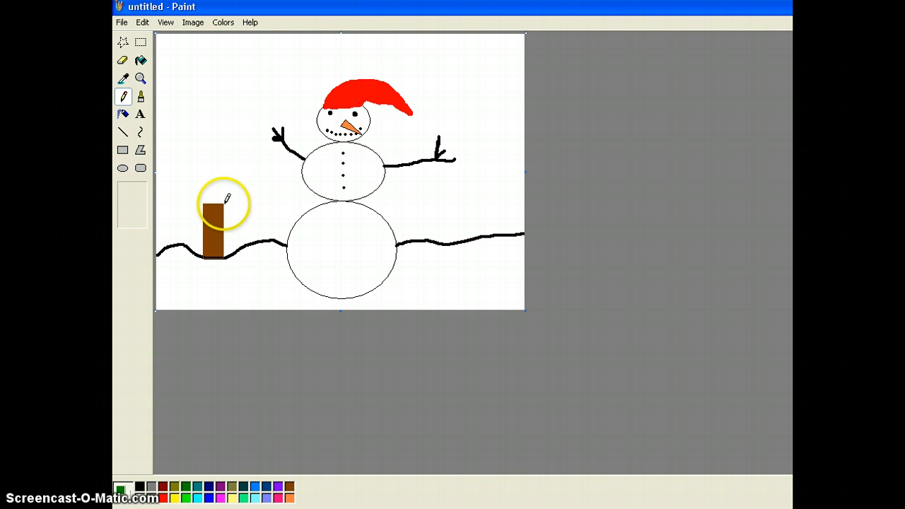
left_click(226, 204)
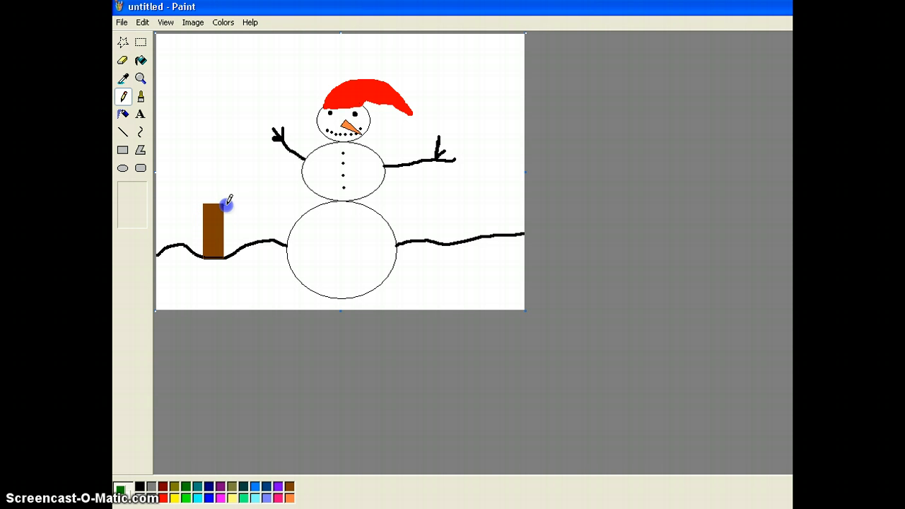
left_click_drag(266, 204, 233, 108)
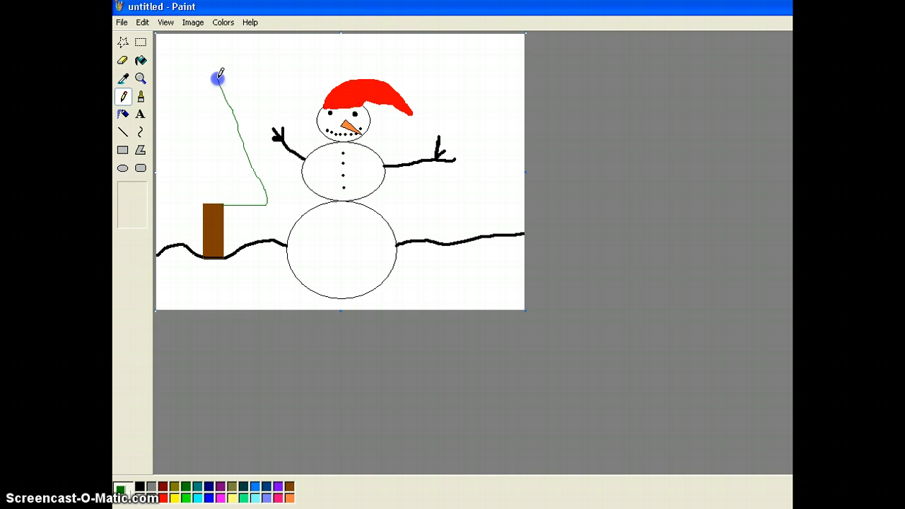
left_click_drag(216, 79, 178, 177)
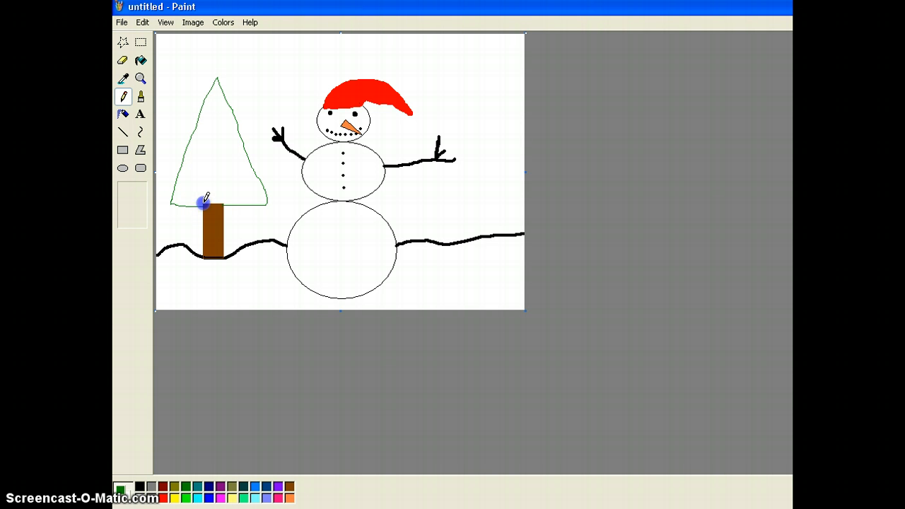
left_click(141, 60)
left_click(227, 142)
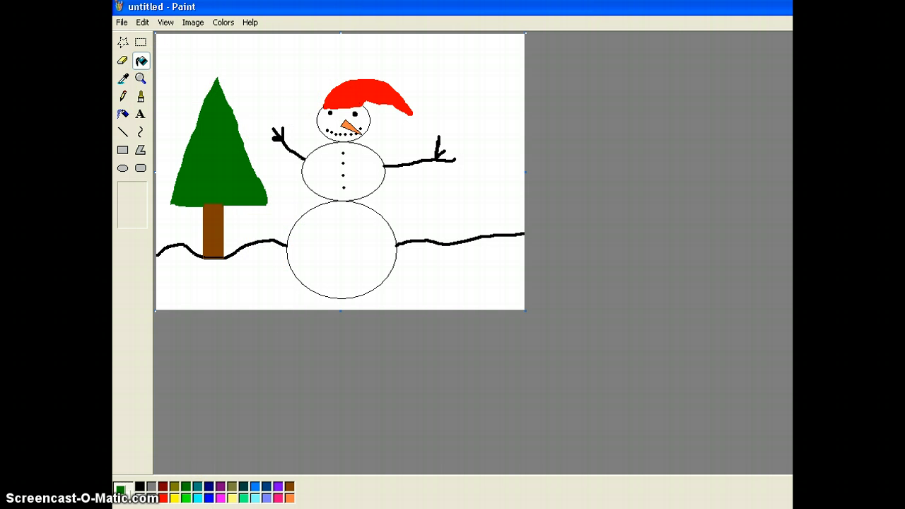
Fill the sky with blue, and add an upright oval sun filled with yellow in the sky's upper right corner.
left_click(255, 487)
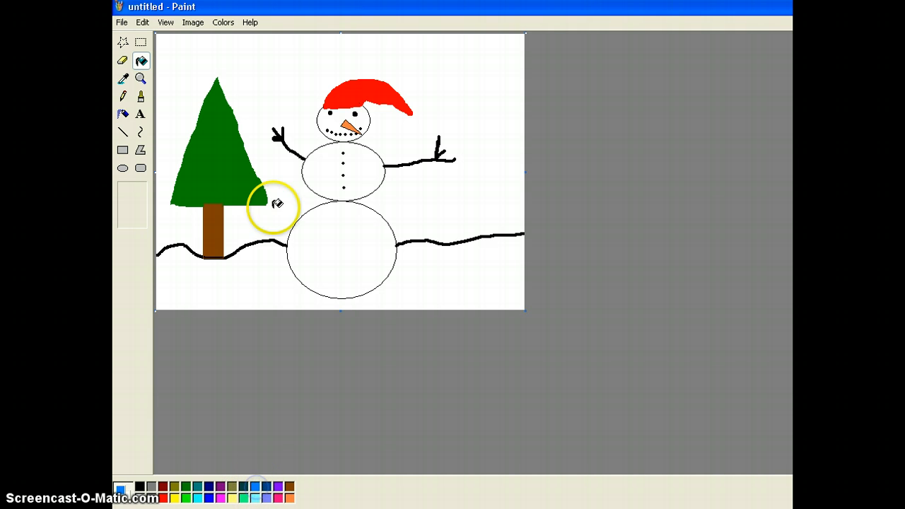
left_click(271, 78)
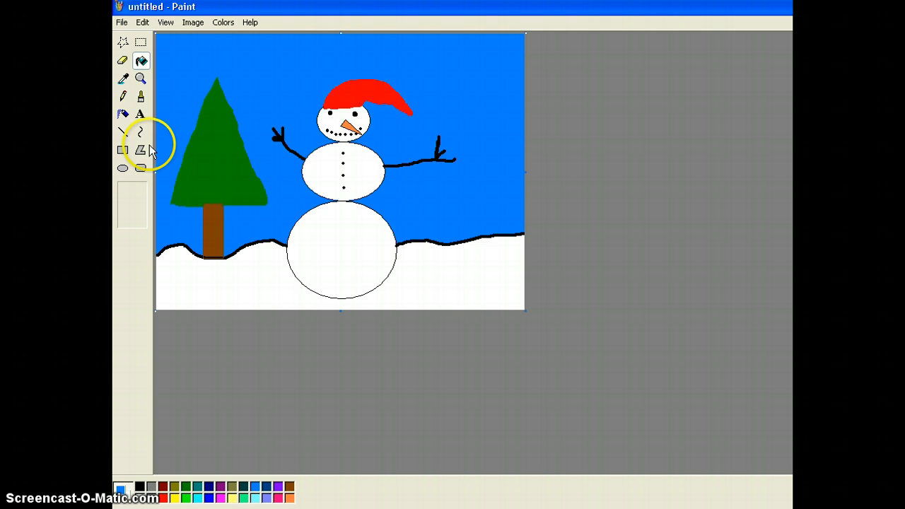
left_click(123, 168)
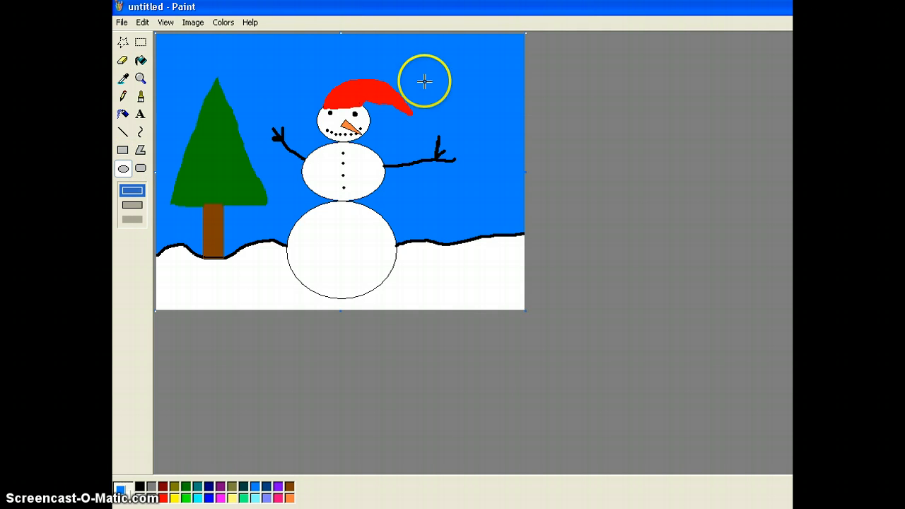
left_click(175, 499)
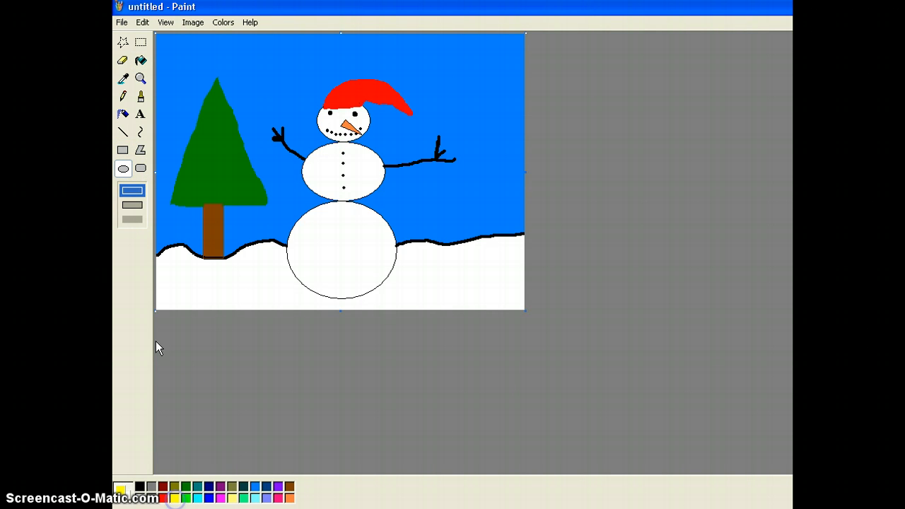
left_click_drag(457, 55, 515, 135)
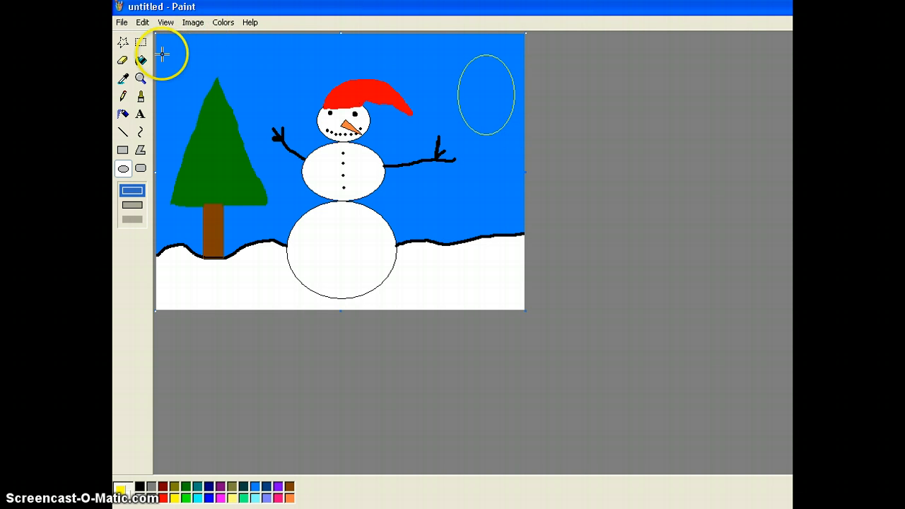
left_click(140, 60)
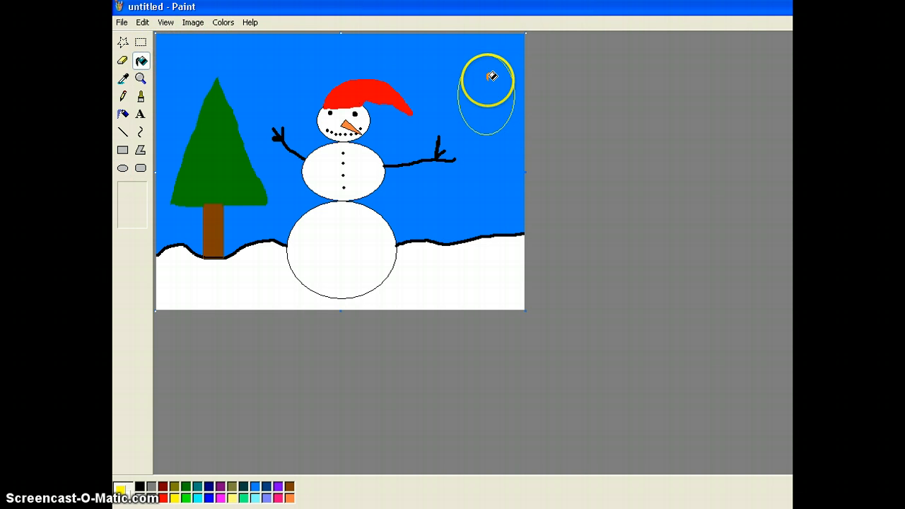
left_click(491, 76)
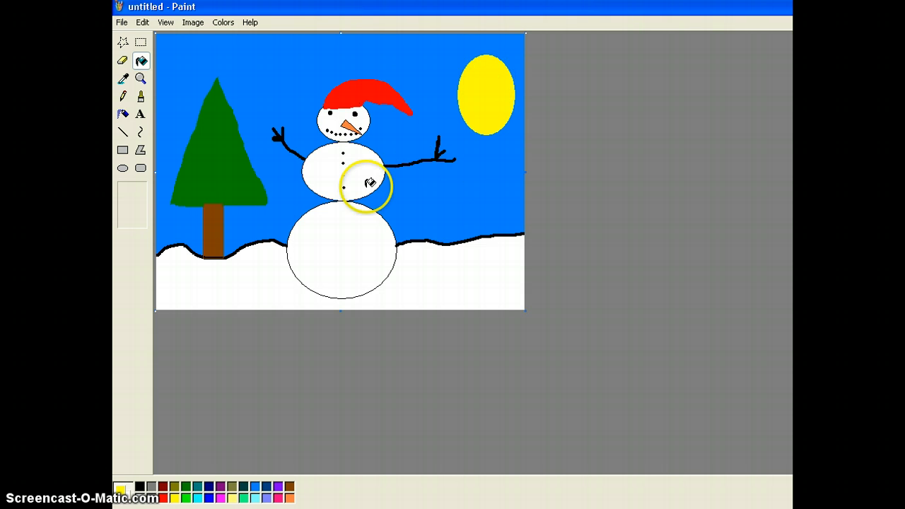
Dab small white snowflake squares with the Eraser across the blue sky, around the tree, snowman and sun.
left_click(123, 60)
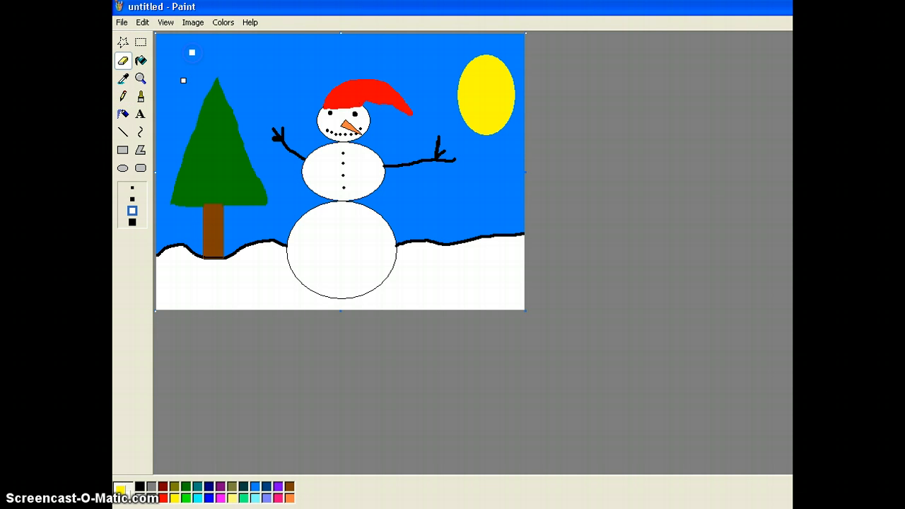
left_click(261, 56)
left_click(255, 93)
left_click(262, 123)
left_click(273, 169)
left_click(308, 98)
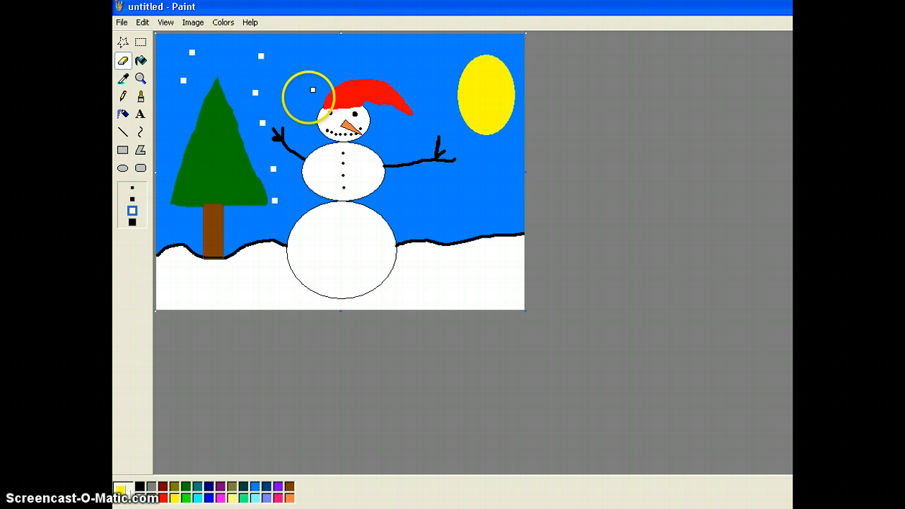
left_click(353, 52)
left_click(389, 53)
left_click(426, 91)
left_click(395, 130)
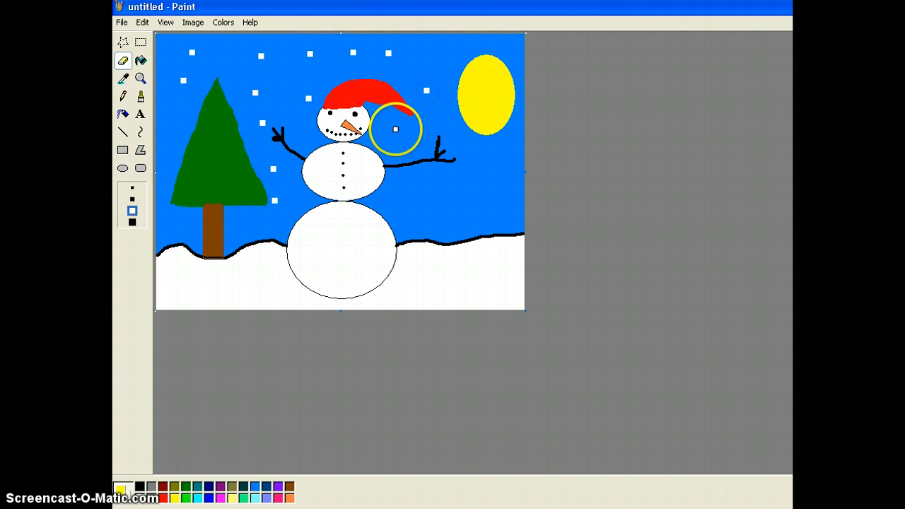
left_click(417, 147)
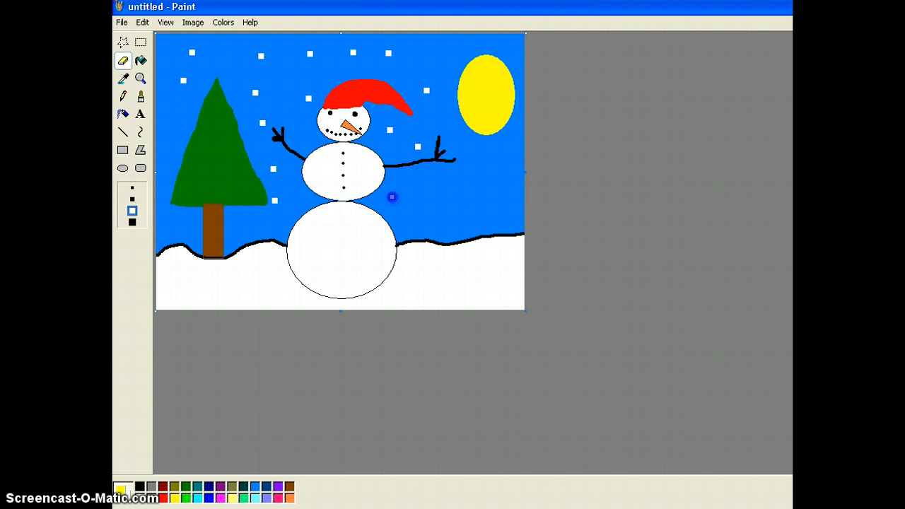
left_click(418, 223)
left_click(463, 190)
left_click(439, 58)
left_click(470, 47)
left_click(516, 89)
left_click(520, 105)
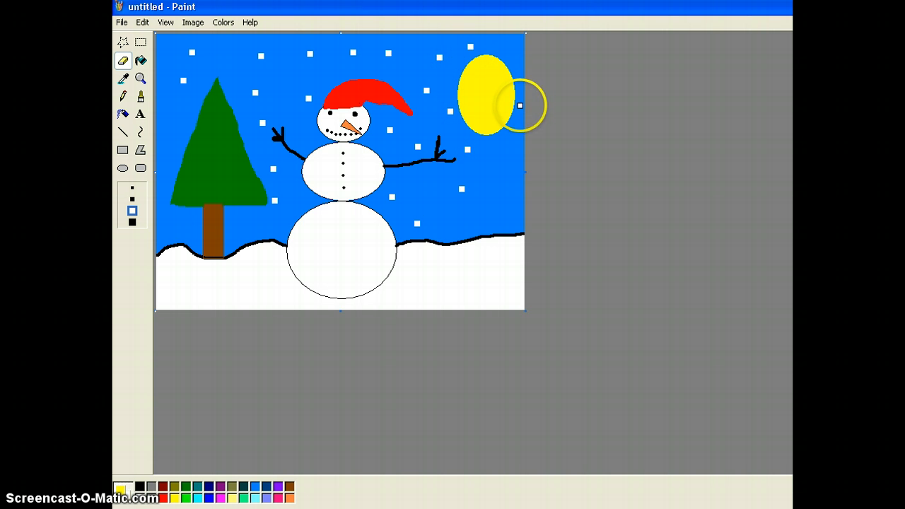
left_click(520, 157)
left_click(493, 174)
left_click(504, 217)
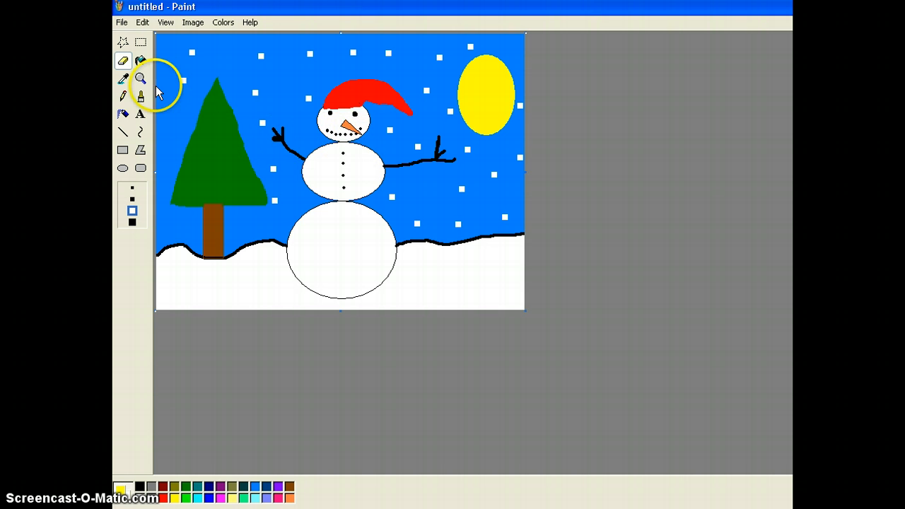
Save the picture under the file name snow in the home folder on the H: drive.
left_click(121, 24)
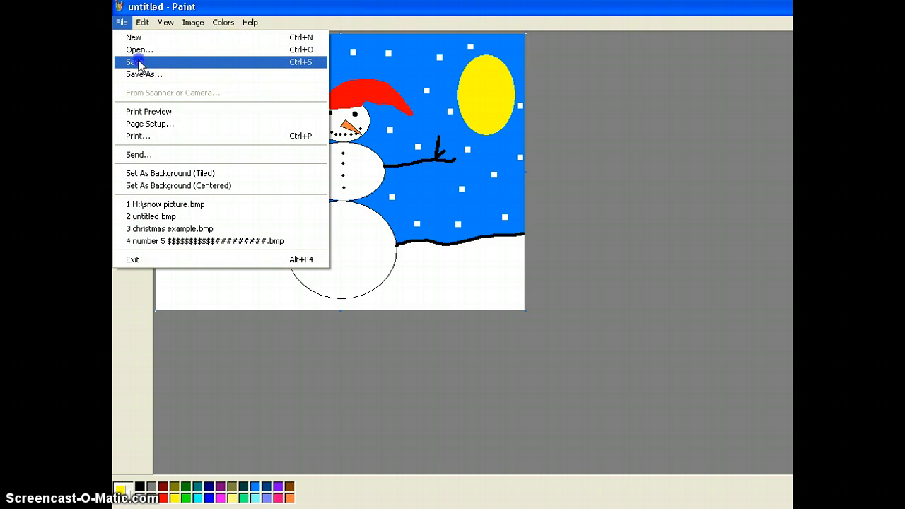
left_click(139, 62)
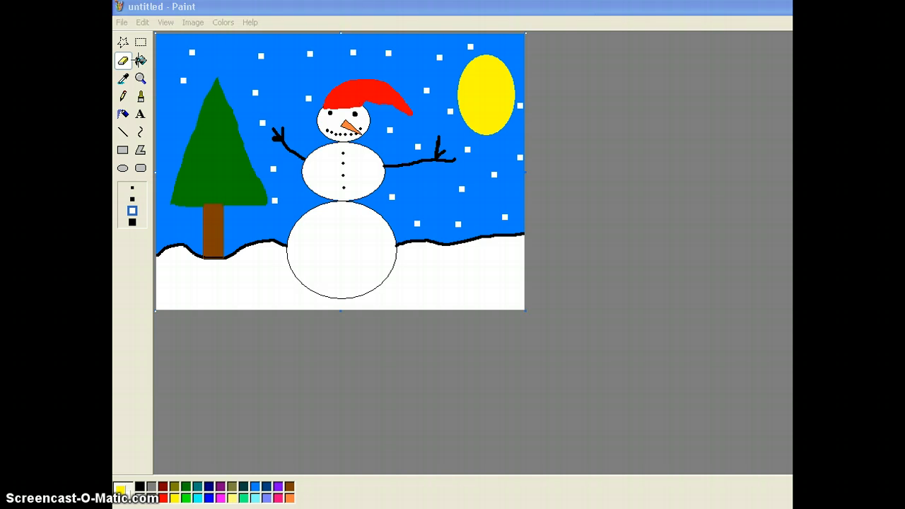
left_click(218, 82)
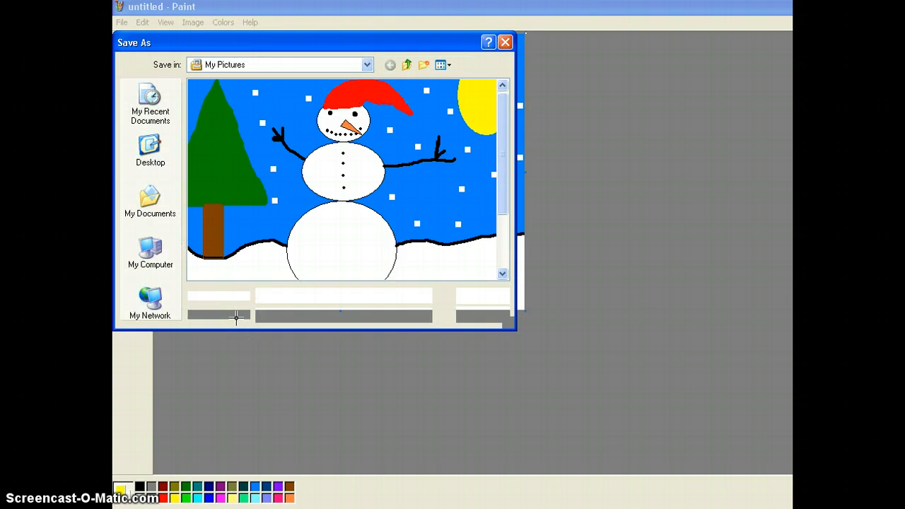
left_click(365, 67)
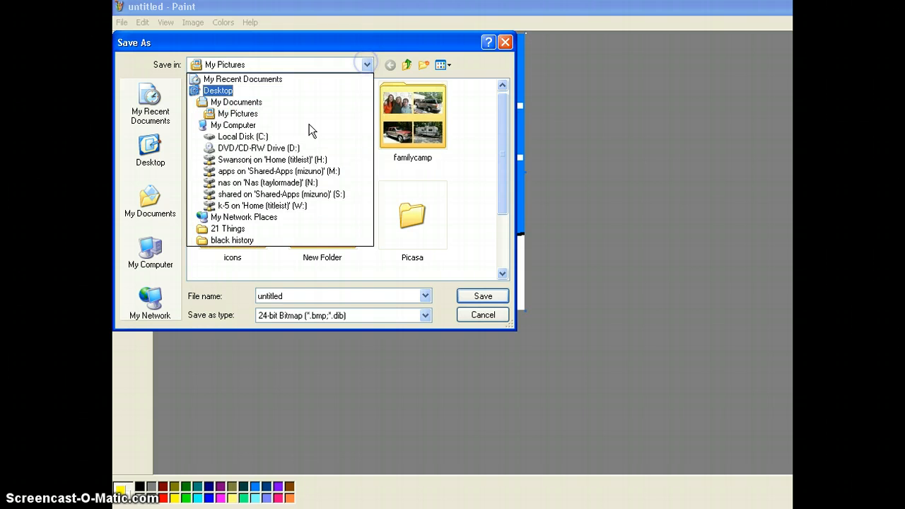
left_click(285, 161)
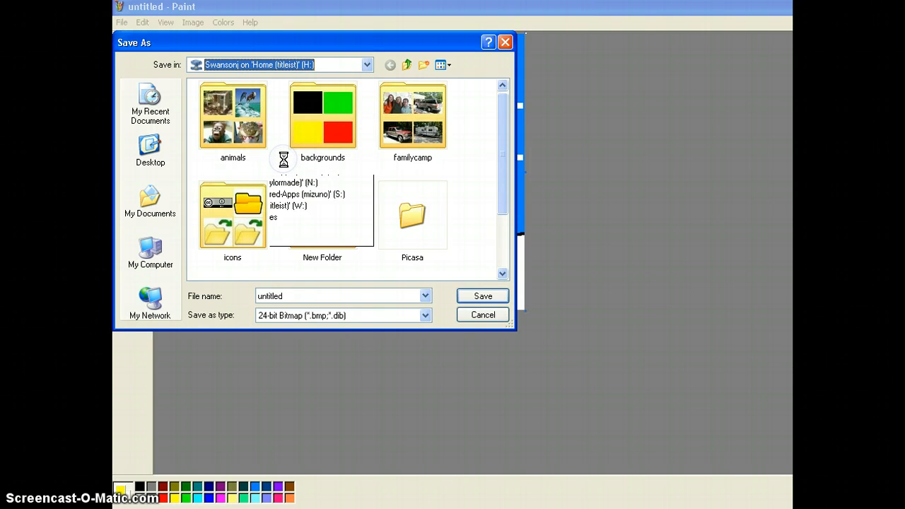
double_click(288, 296)
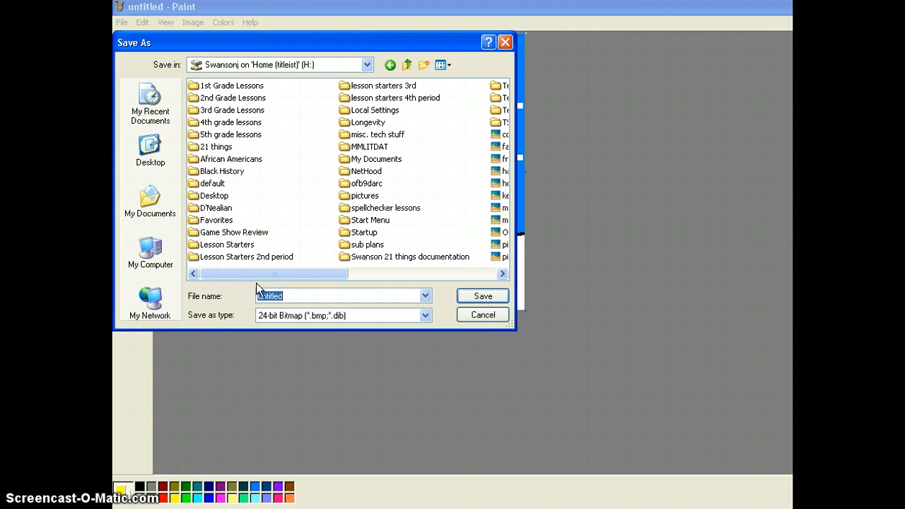
type("snow")
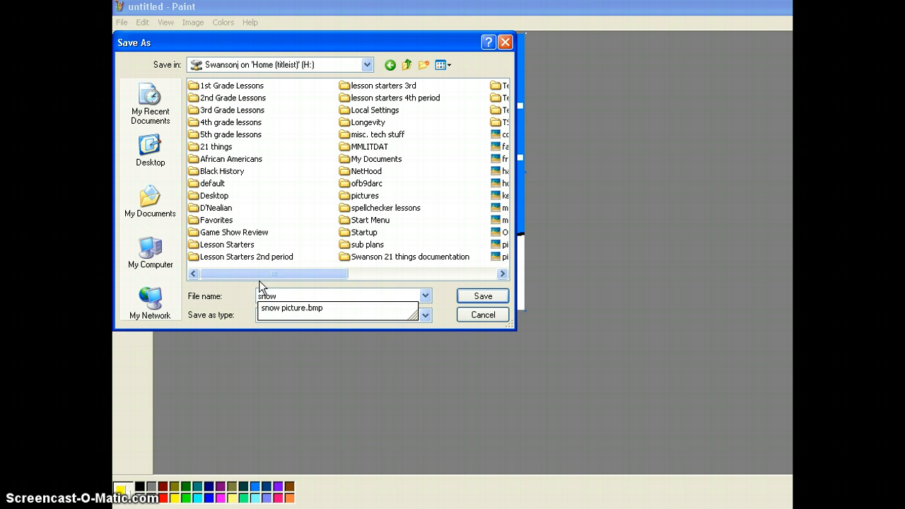
left_click(487, 284)
left_click(476, 294)
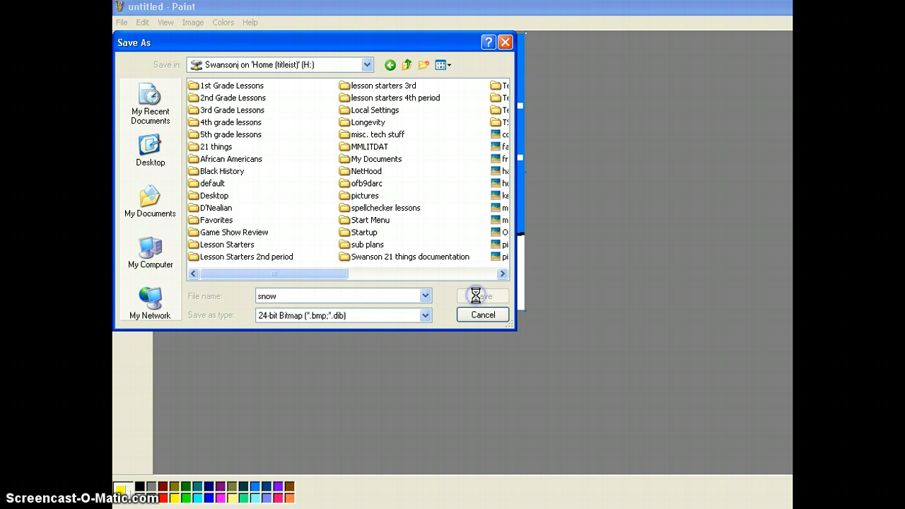